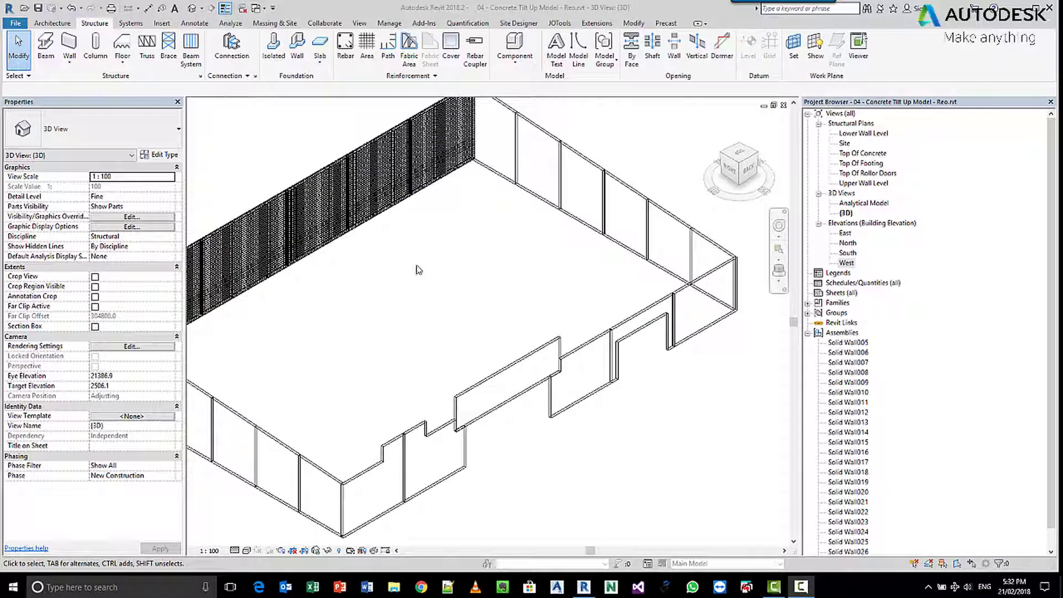
Review both mesh layers of the 'Fabric Two Layers - Panel' type in Precast Configuration, changing nothing.
click(664, 24)
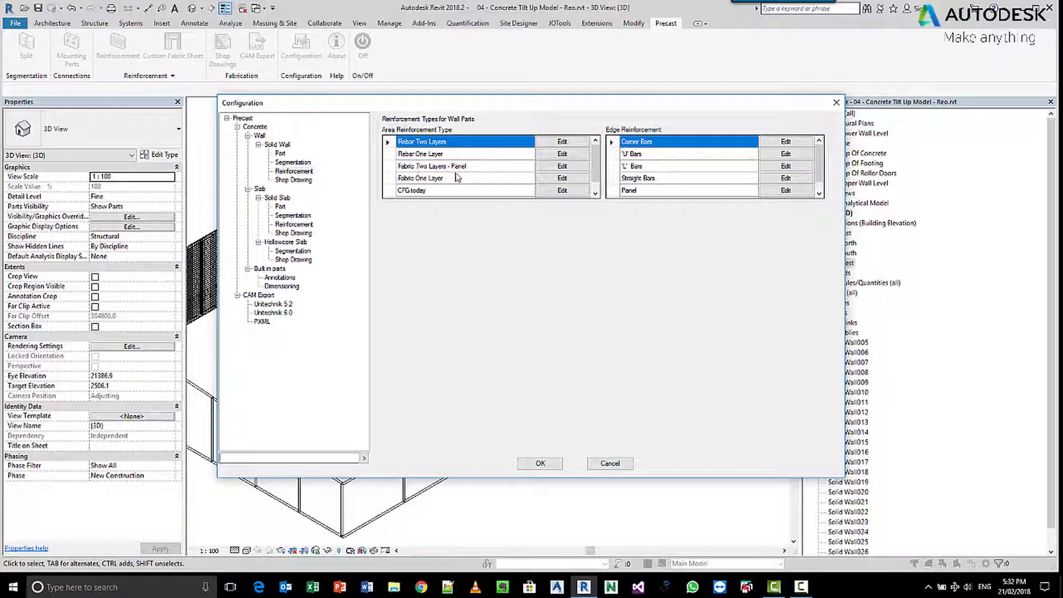
click(549, 171)
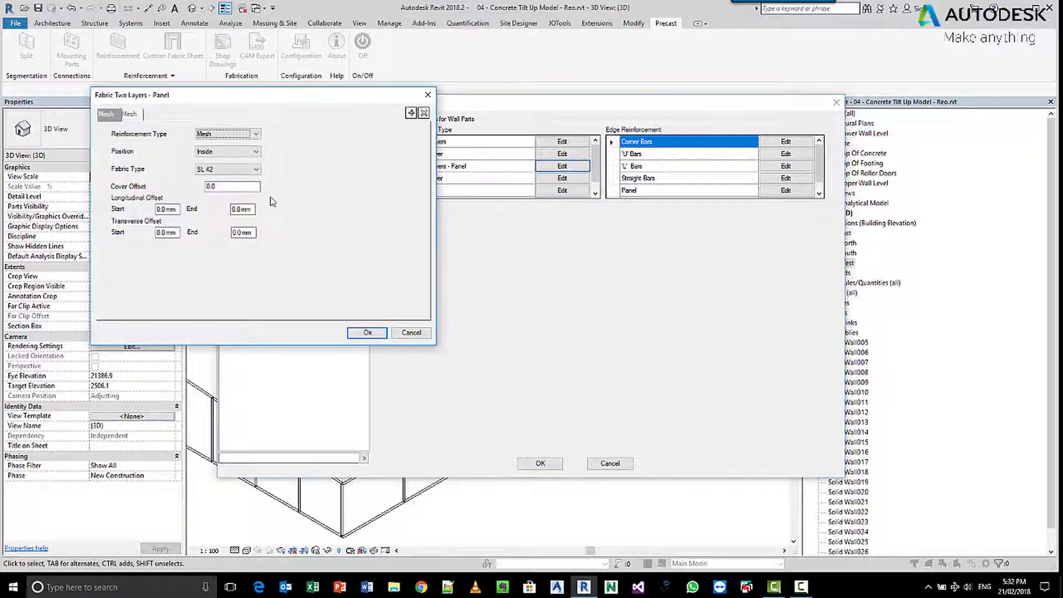
click(133, 115)
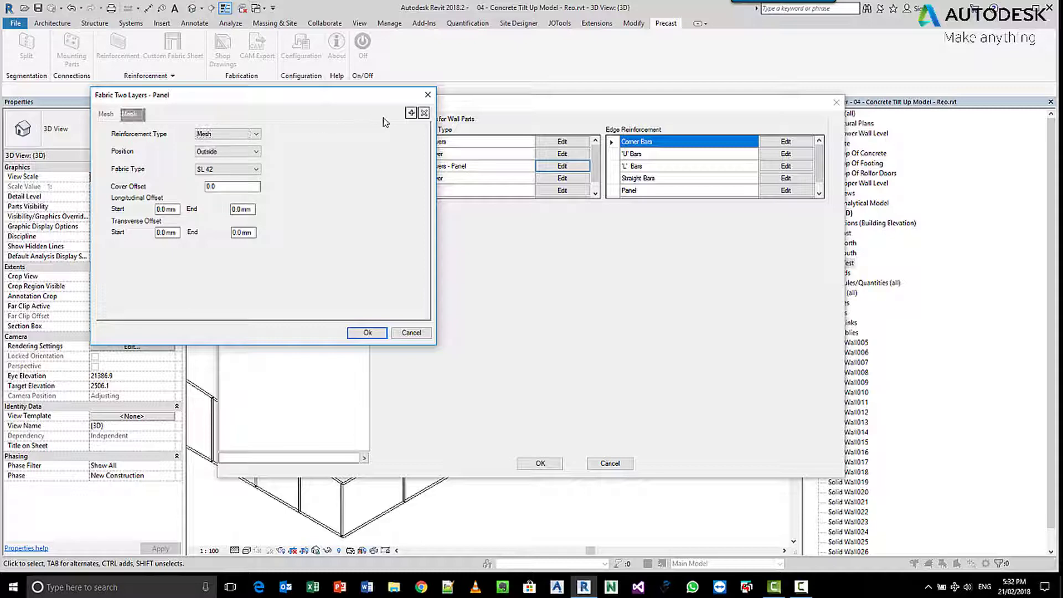
click(427, 95)
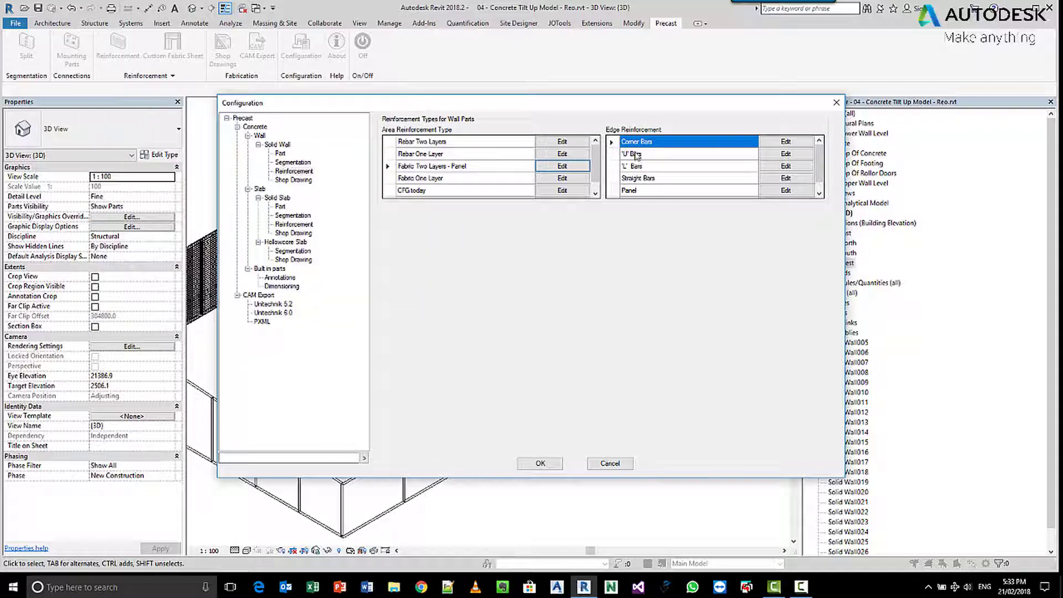
click(610, 464)
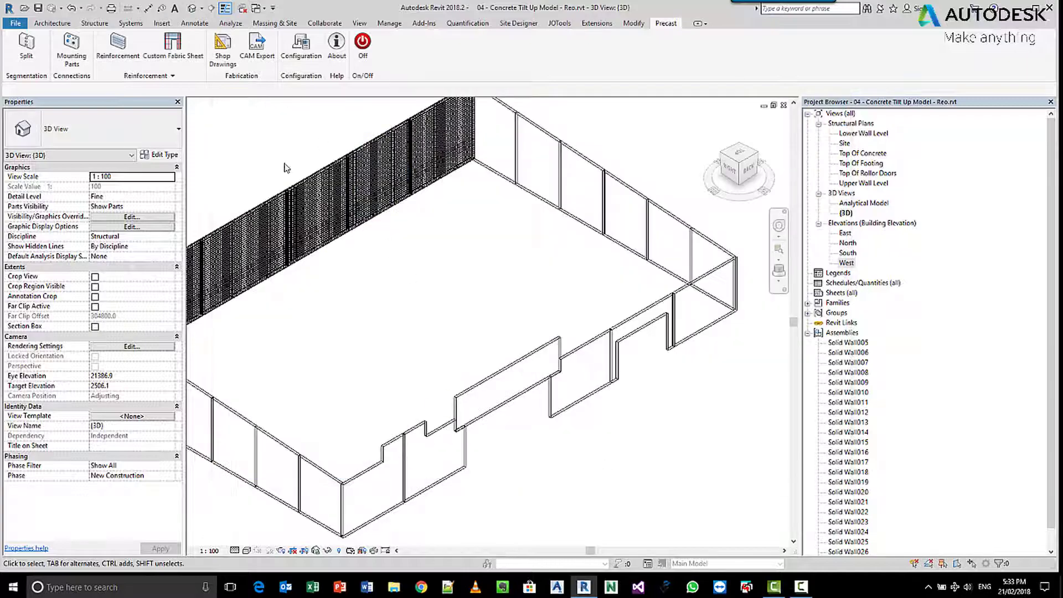
scroll(285, 169, up, 5)
scroll(299, 213, up, 8)
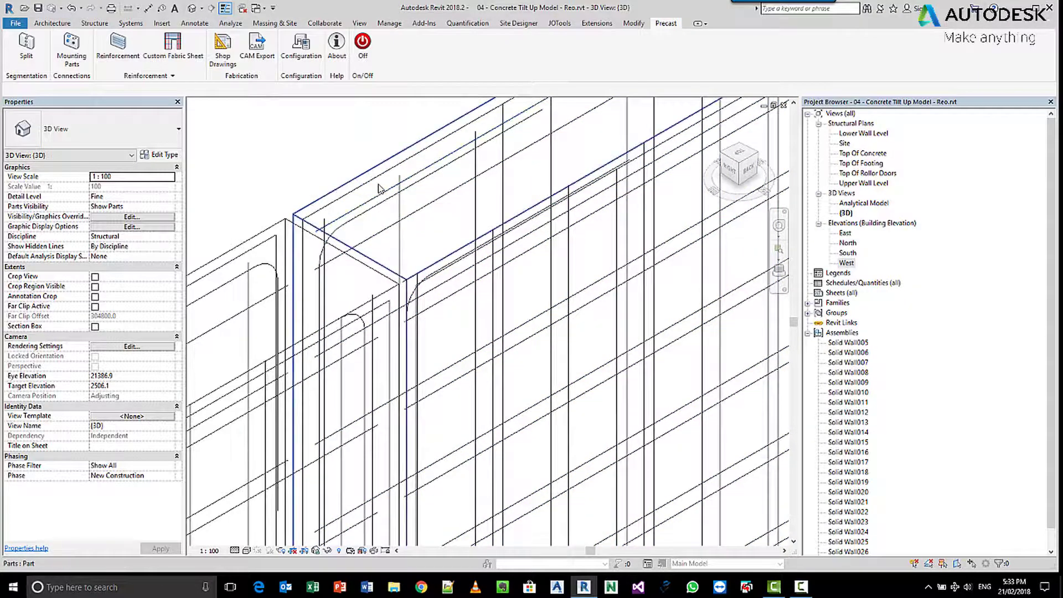
key(Tab)
key(Tab)
key(Tab)
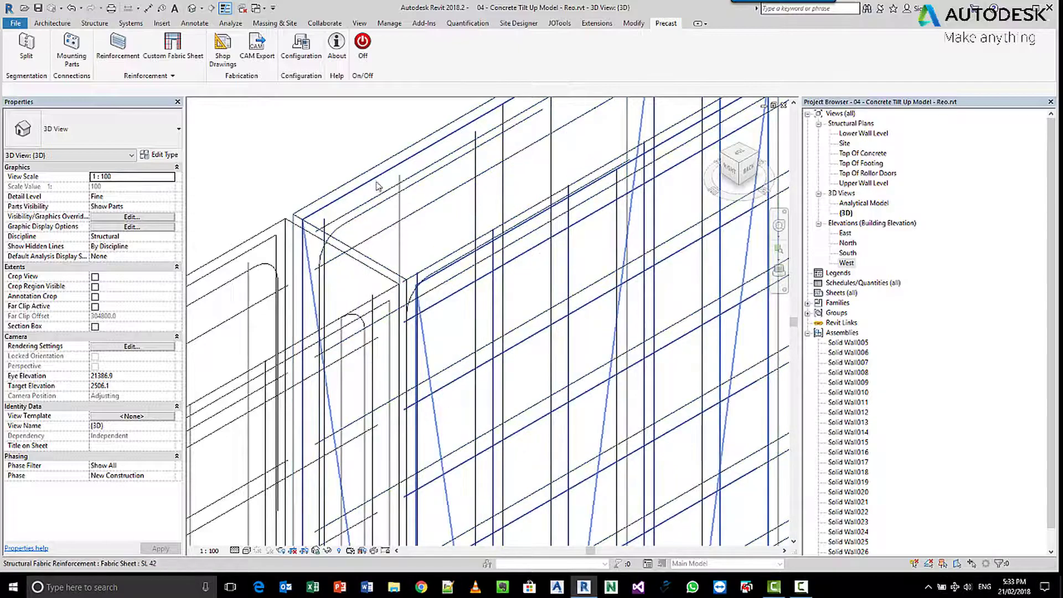
key(Tab)
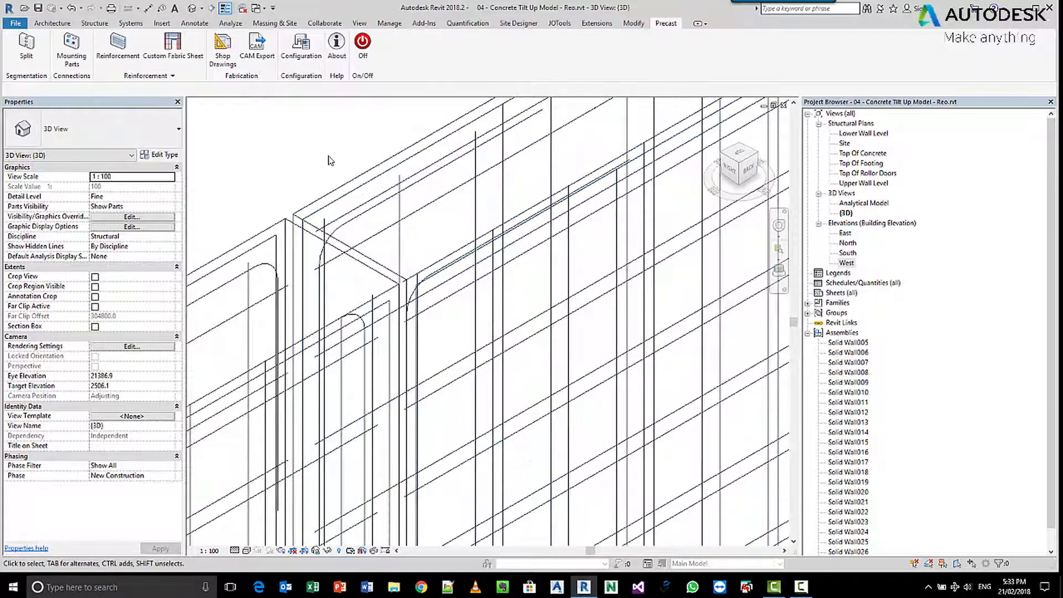
scroll(330, 160, down, 3)
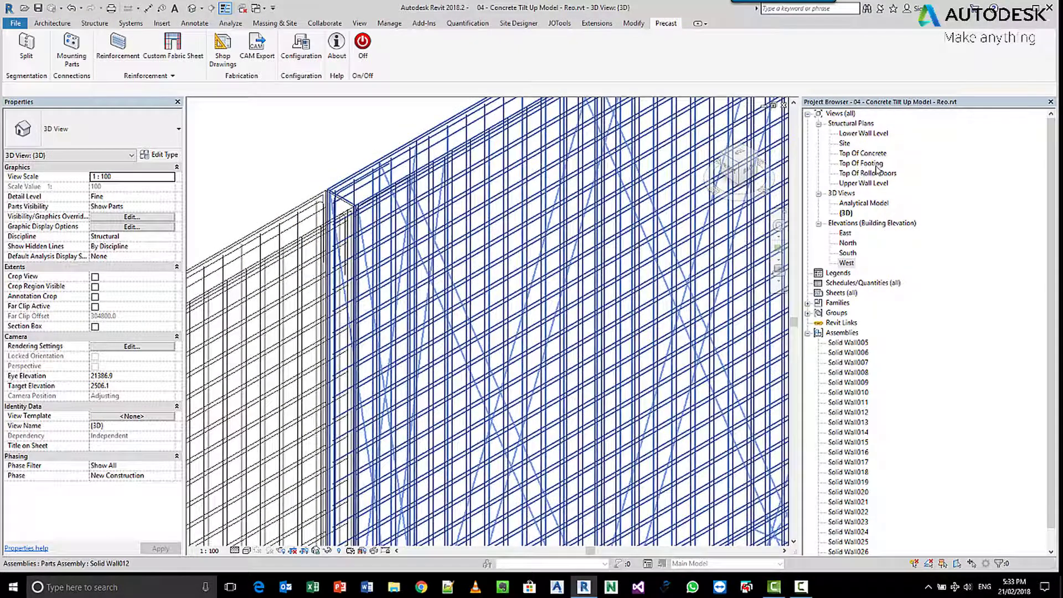
In Top Of Footing, draw Section 1 across the wall, deepen its far clip, flip it, and bring up its options.
double_click(870, 164)
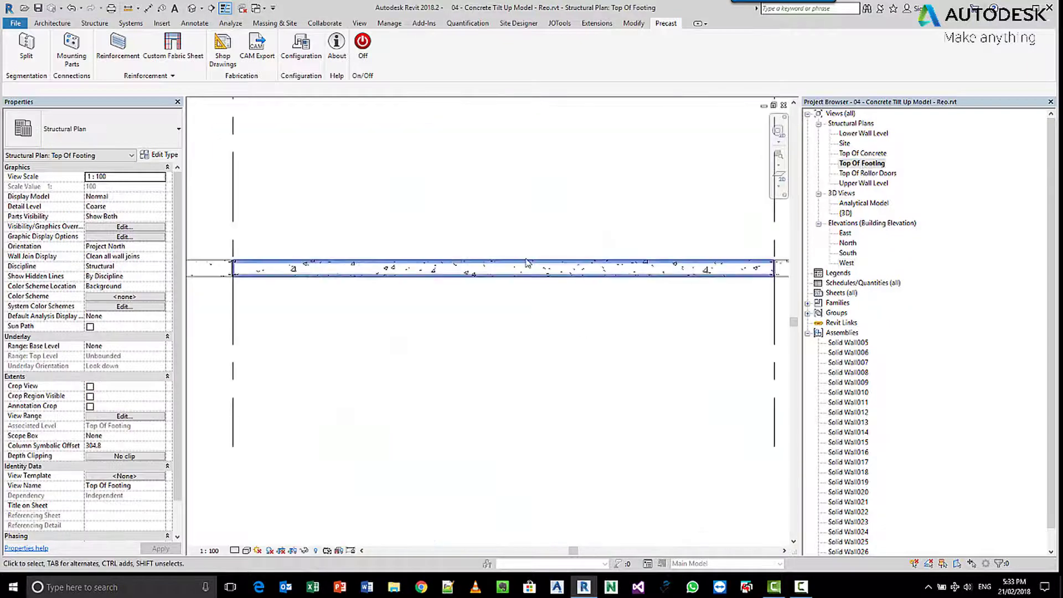
middle_drag(547, 227, 514, 245)
click(211, 8)
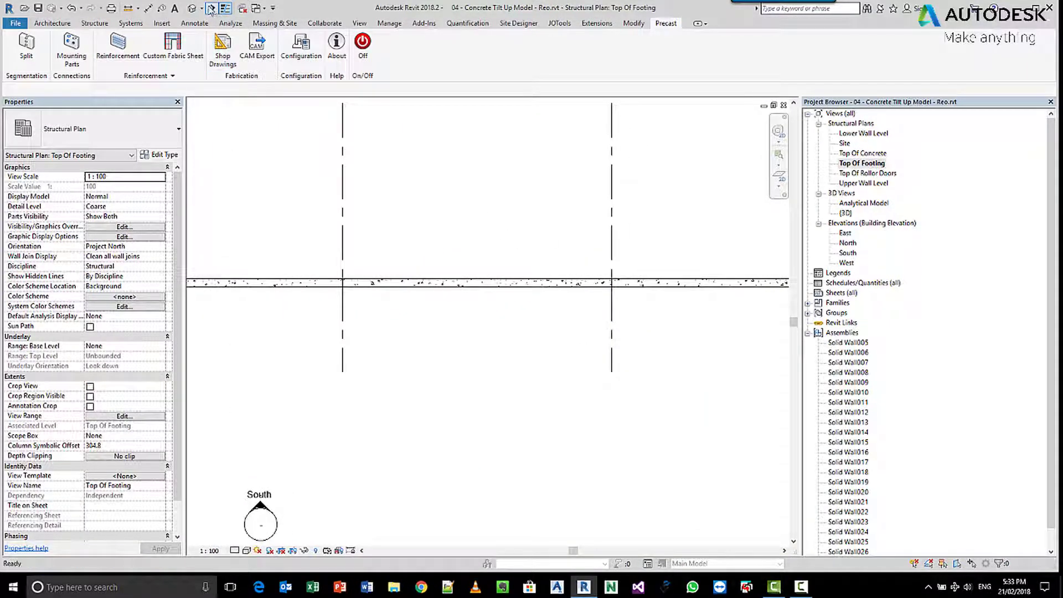
click(441, 312)
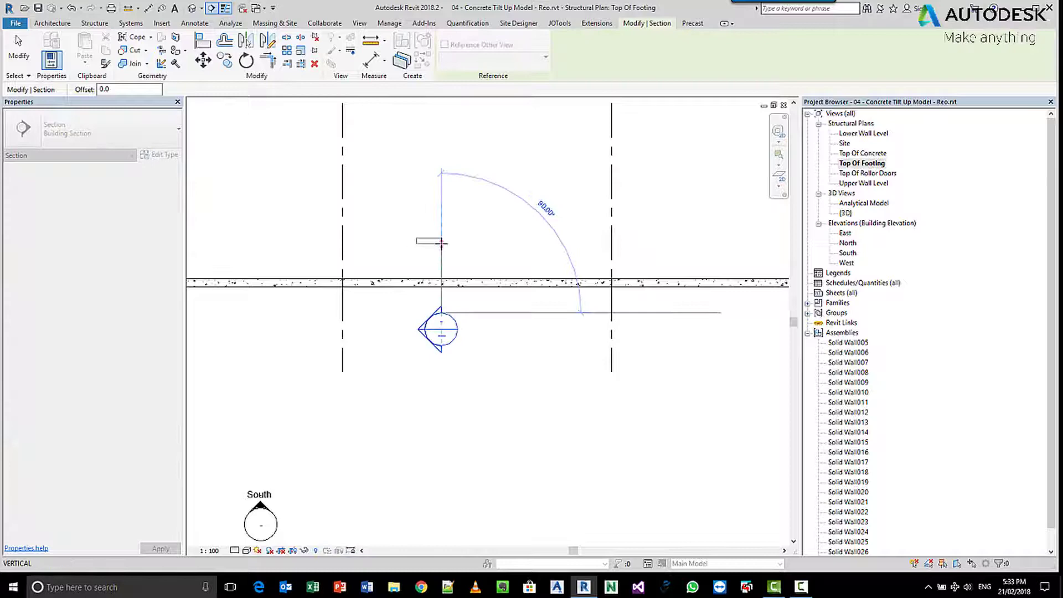
click(441, 242)
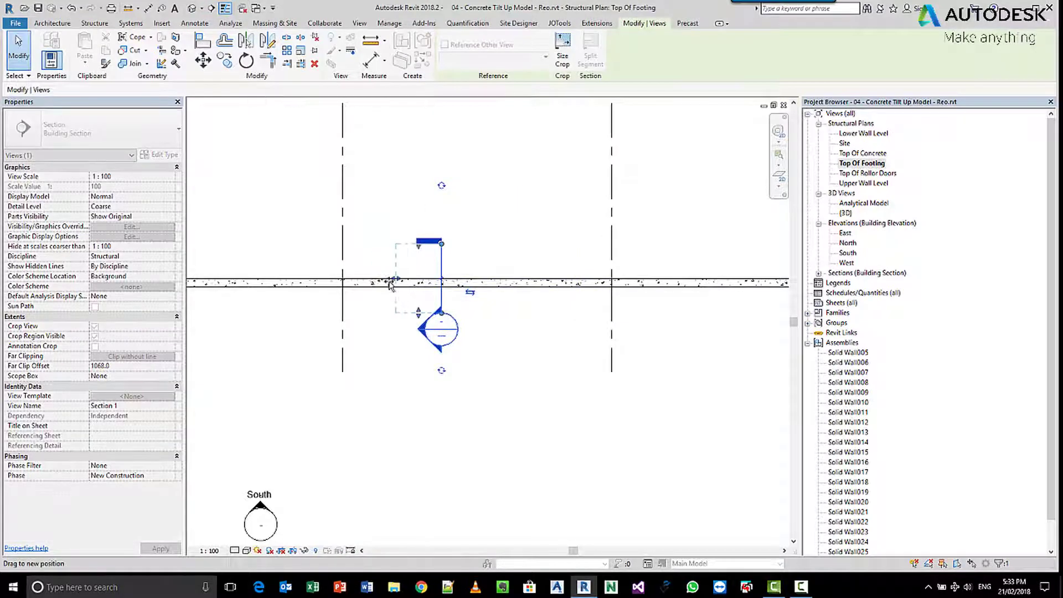
drag(391, 284, 383, 284)
click(470, 292)
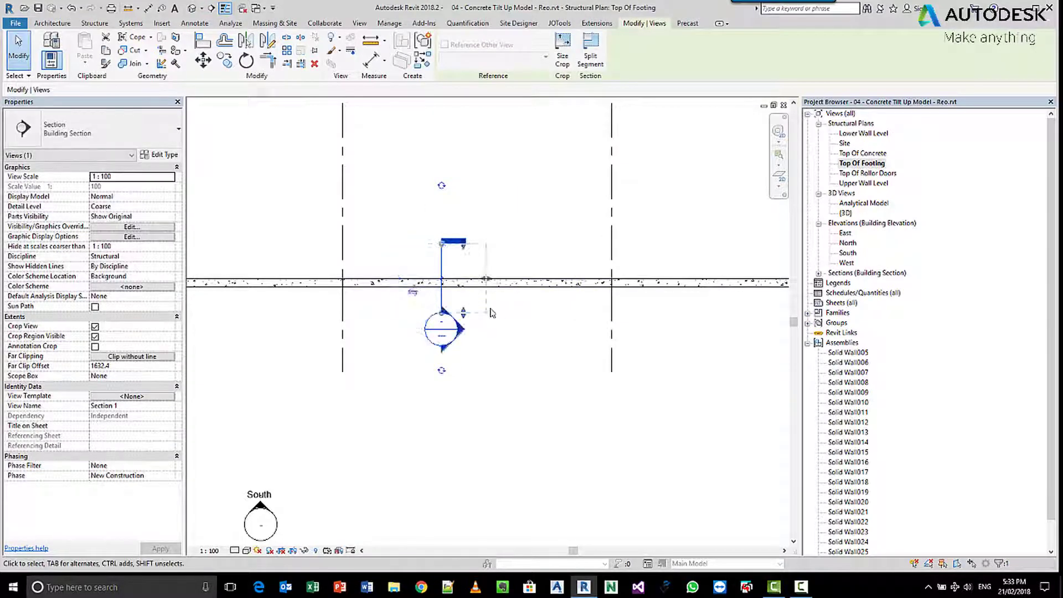
right_click(446, 331)
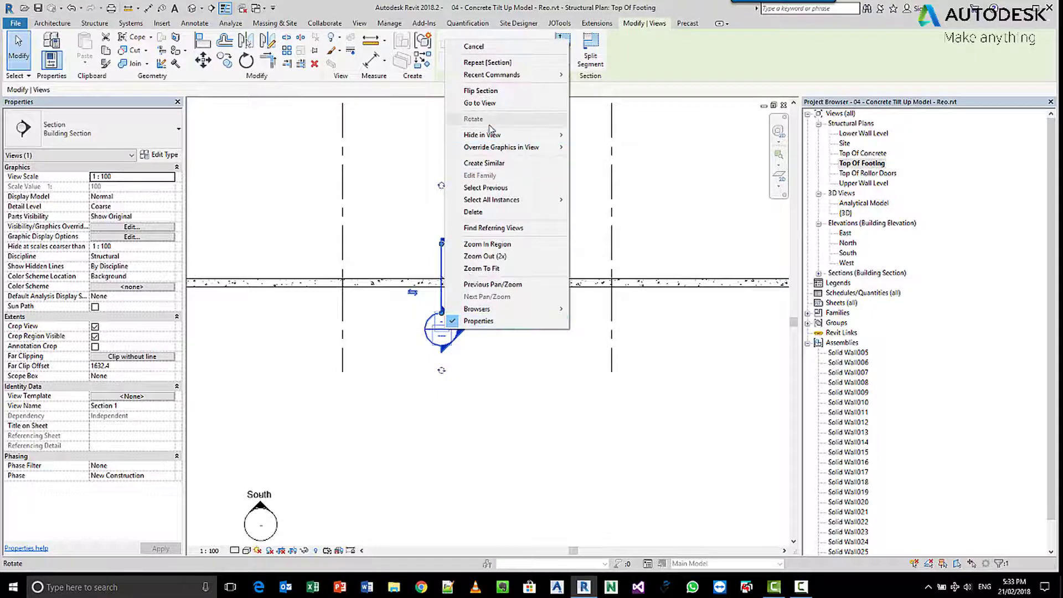
Open Section 1, set it to 1:20, and zoom to the wall base to check its Rebar Cover.
click(488, 103)
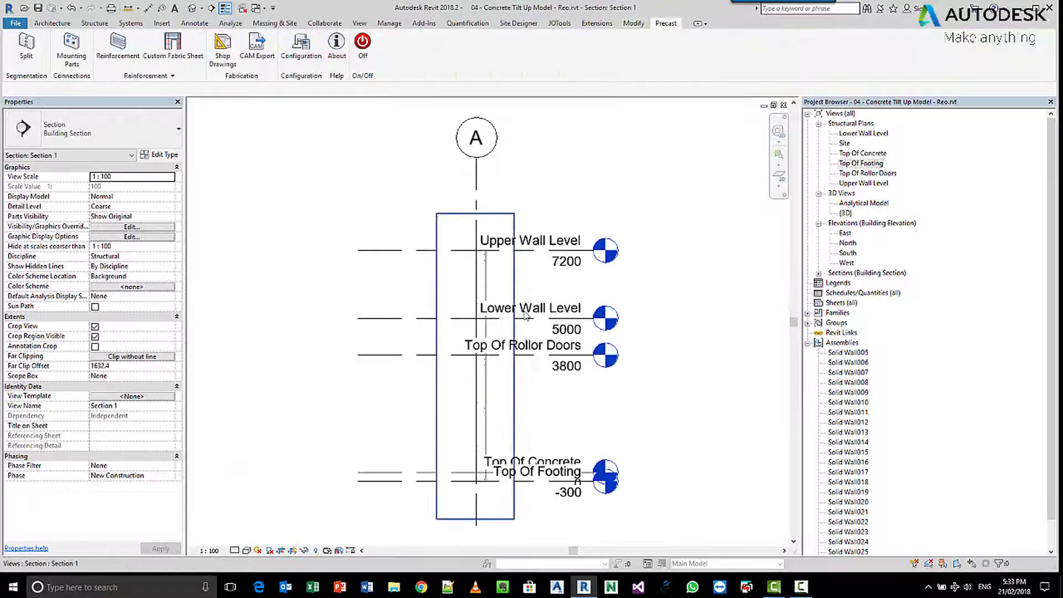
click(209, 551)
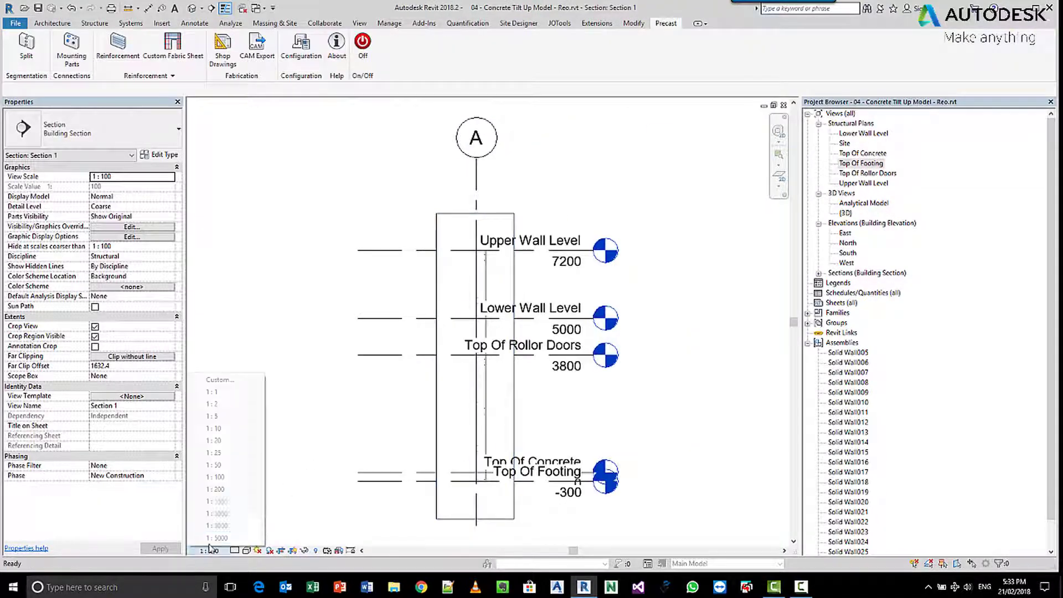
click(216, 440)
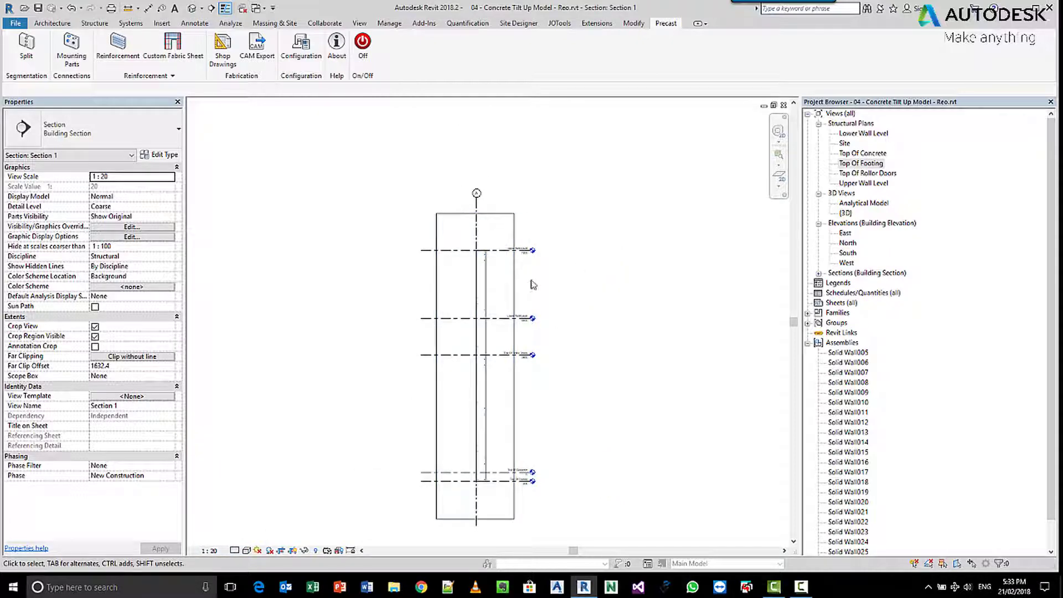
scroll(475, 270, up, 5)
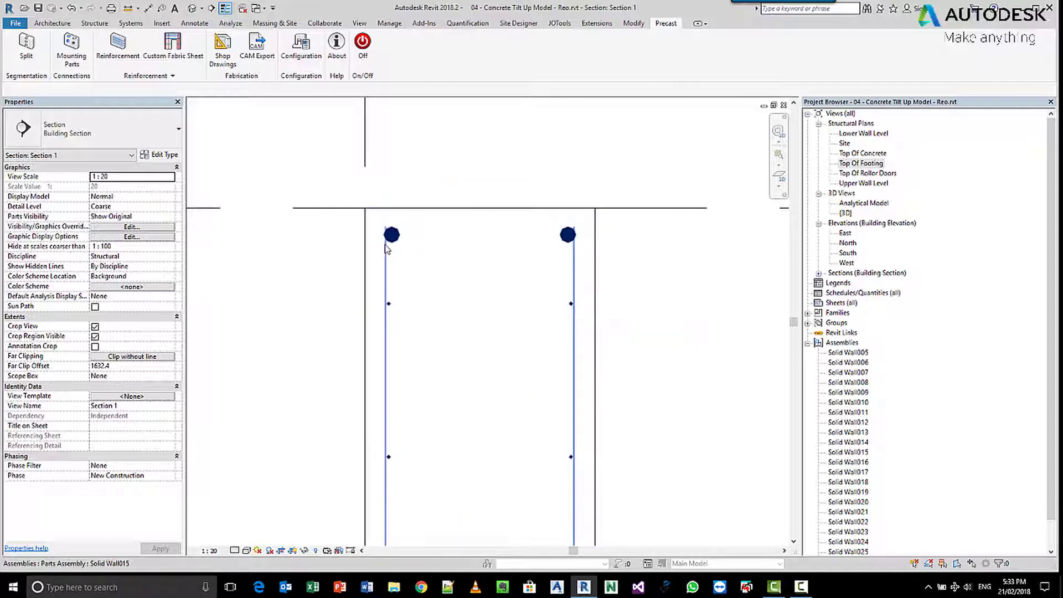
scroll(521, 361, down, 5)
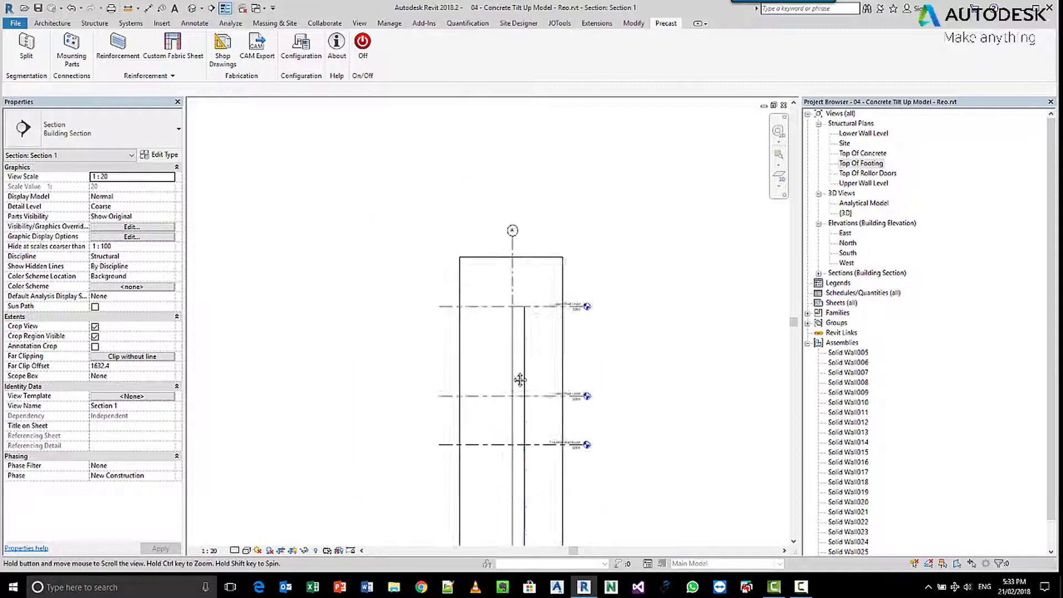
scroll(476, 271, up, 4)
scroll(468, 275, up, 3)
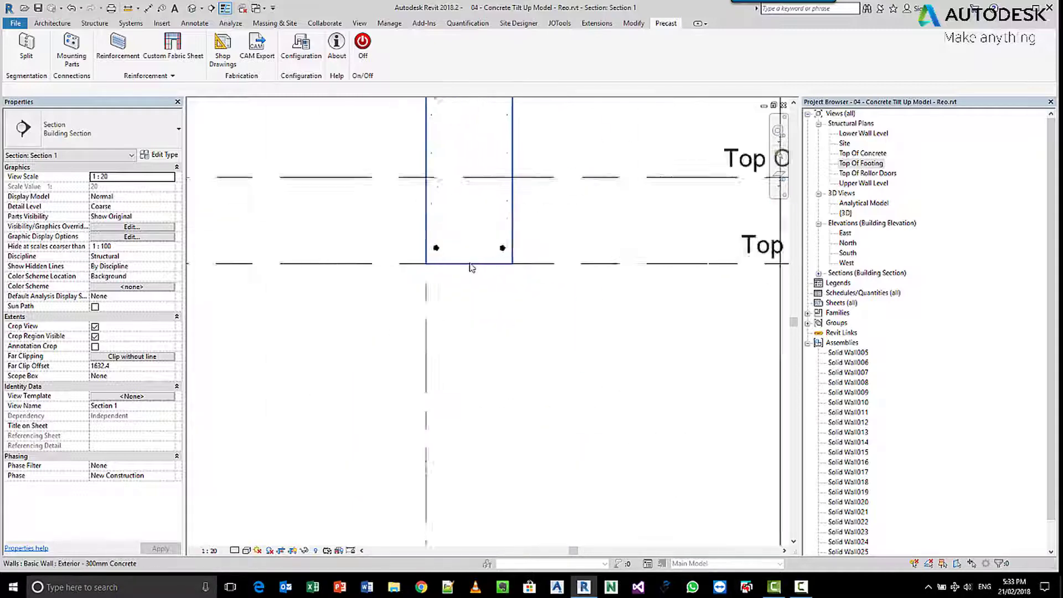
click(532, 248)
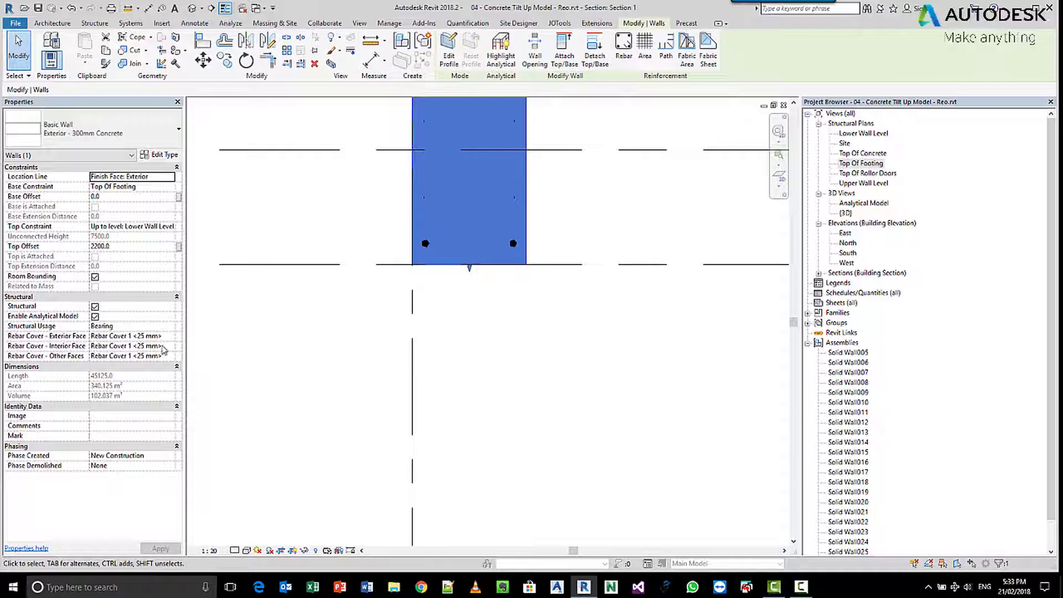
click(494, 324)
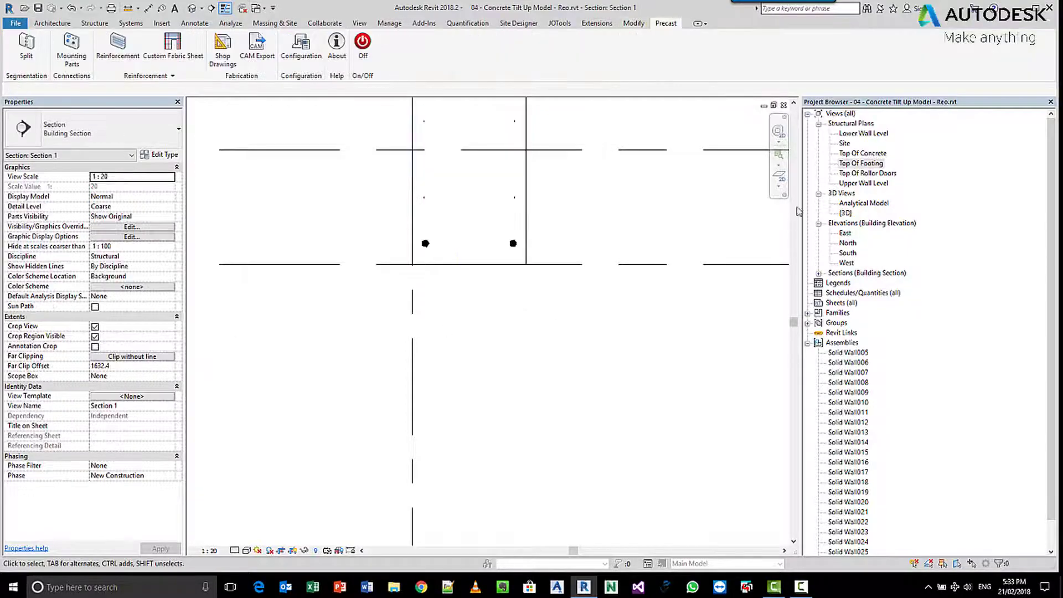
Look over the building in {3D}, then open the North elevation centred on the roller door opening.
double_click(847, 214)
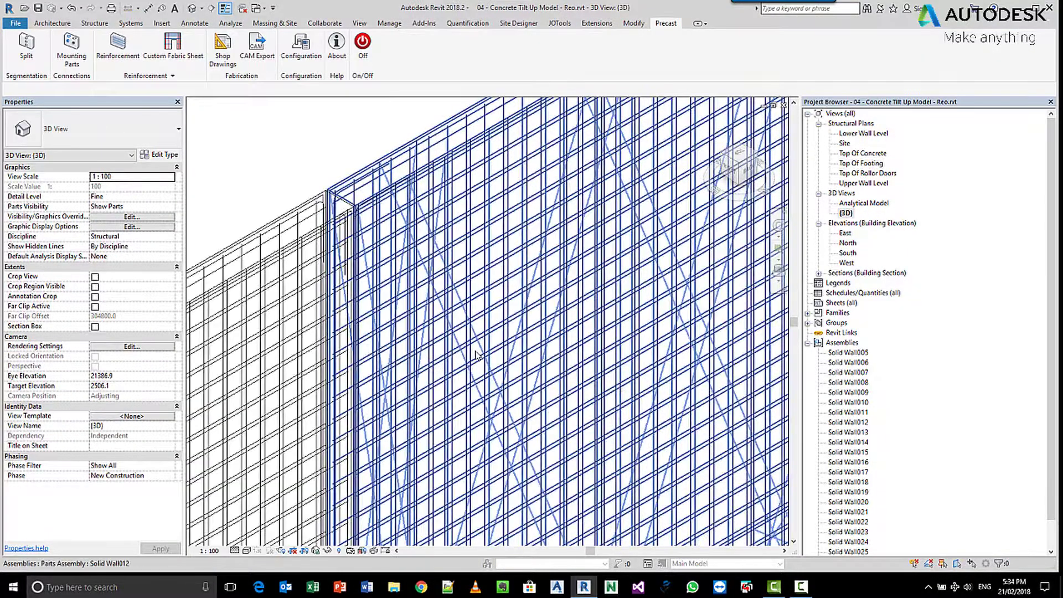
scroll(554, 387, down, 5)
scroll(576, 360, up, 5)
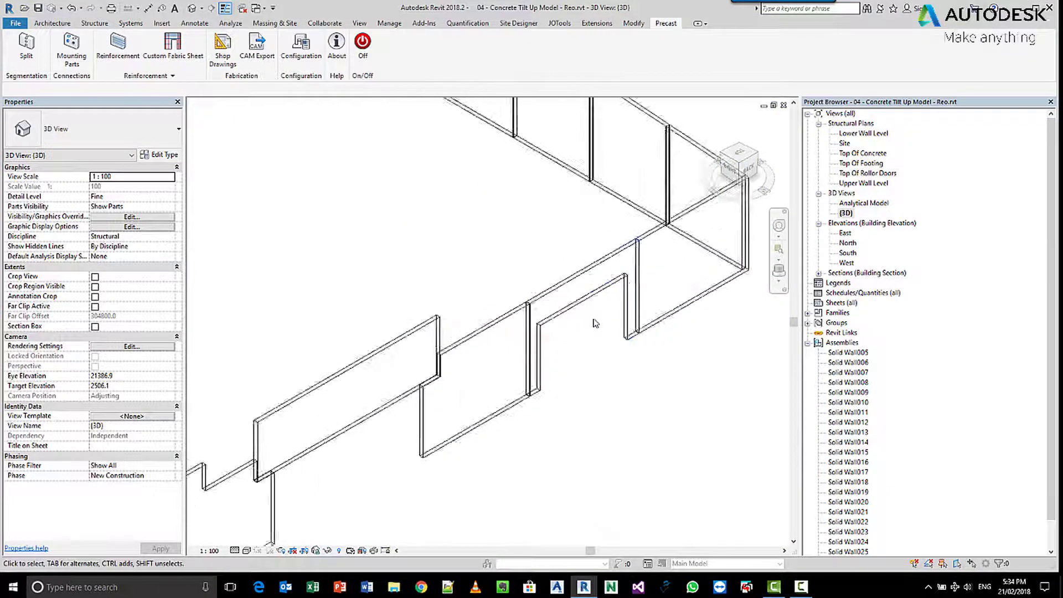
scroll(597, 324, down, 2)
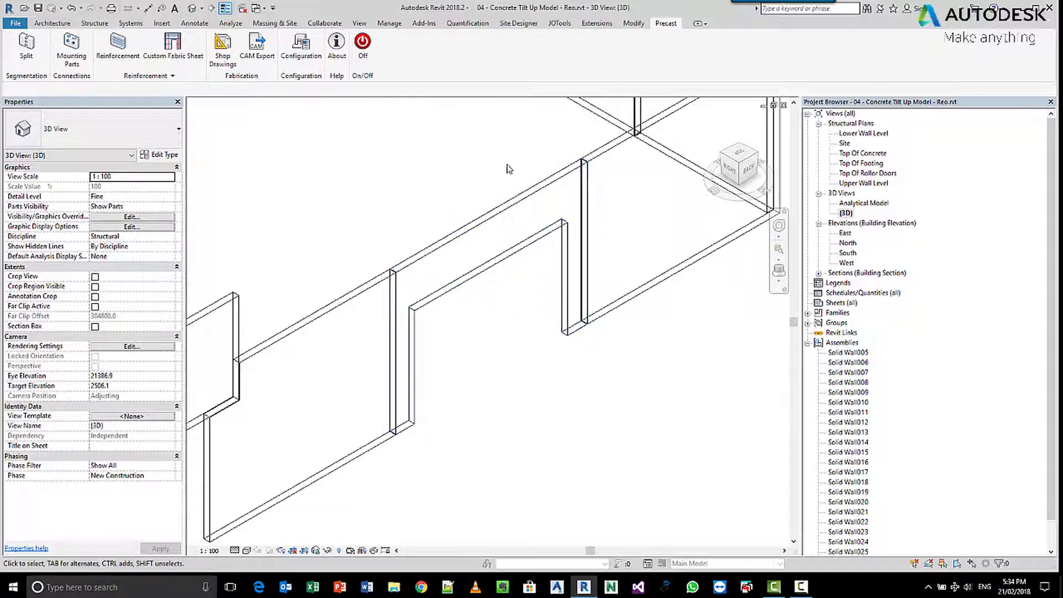
double_click(848, 245)
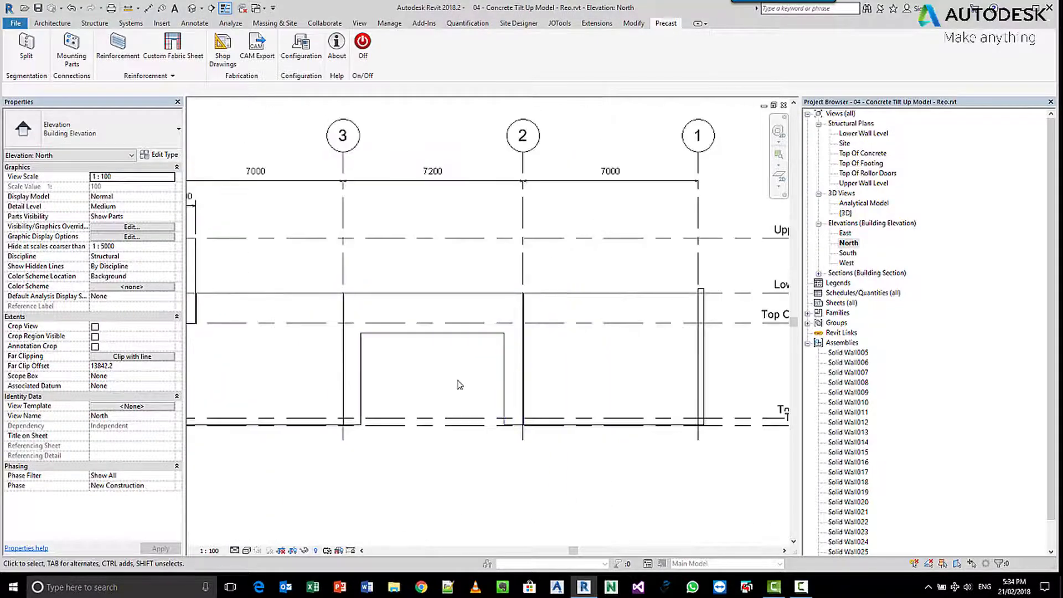
scroll(460, 384, up, 6)
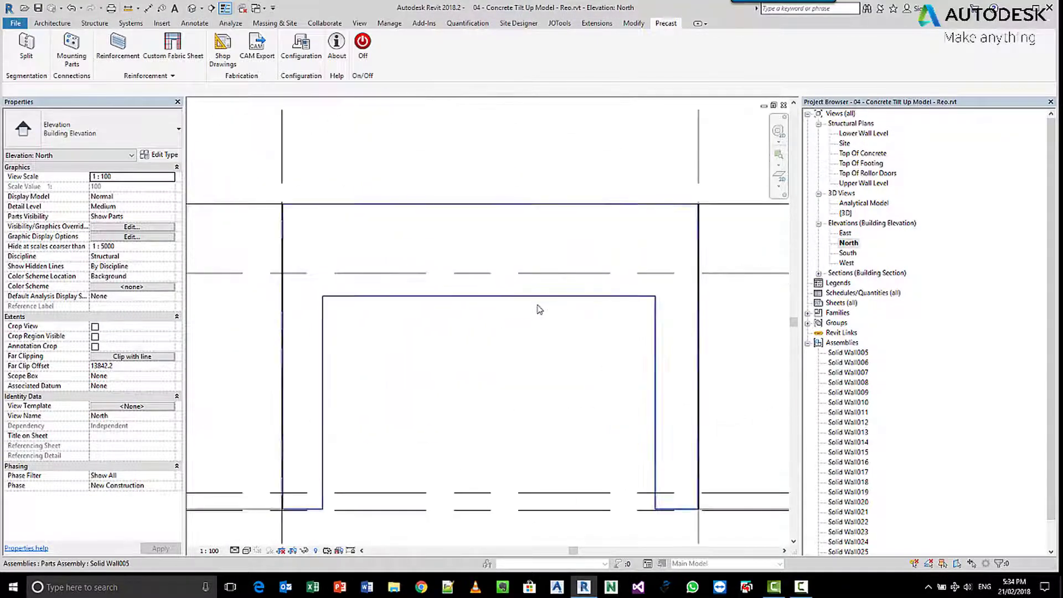
middle_drag(540, 309, 471, 327)
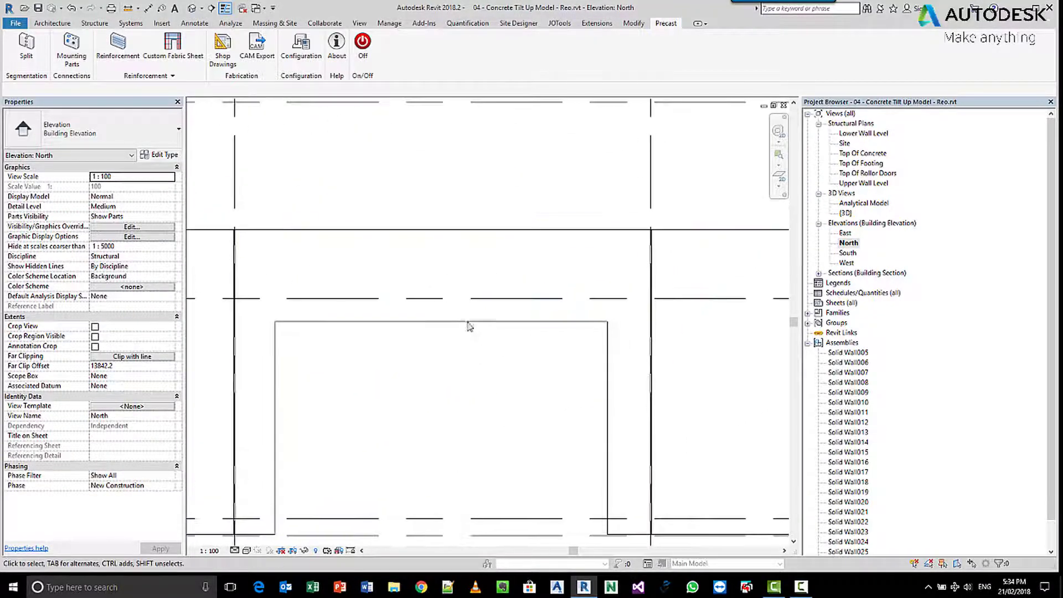
Place a single 7130 mm R32 bar at the near cover, parallel to the work plane, above the door.
click(94, 24)
click(346, 45)
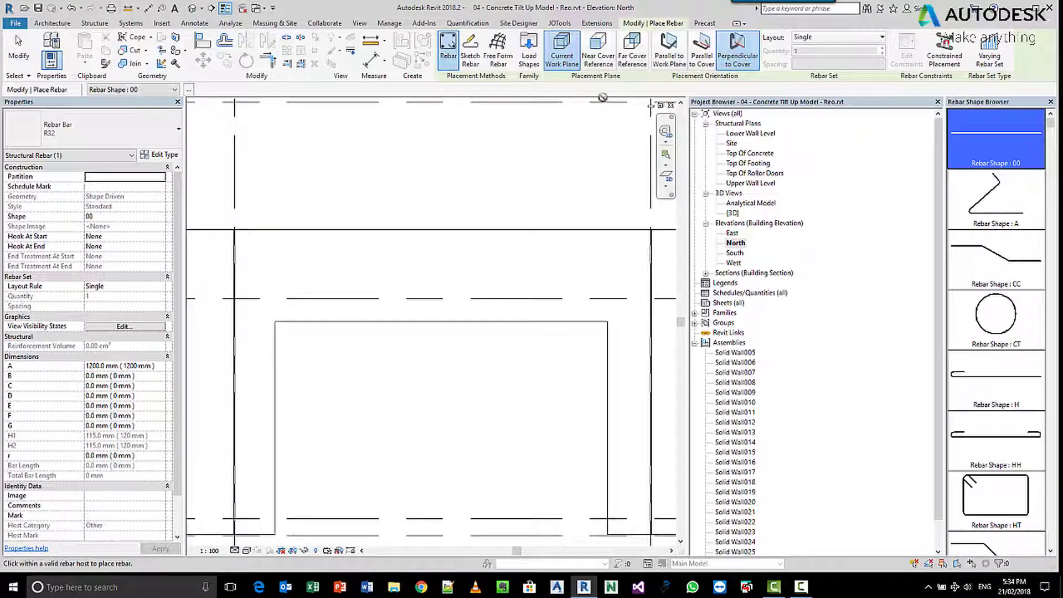
click(600, 58)
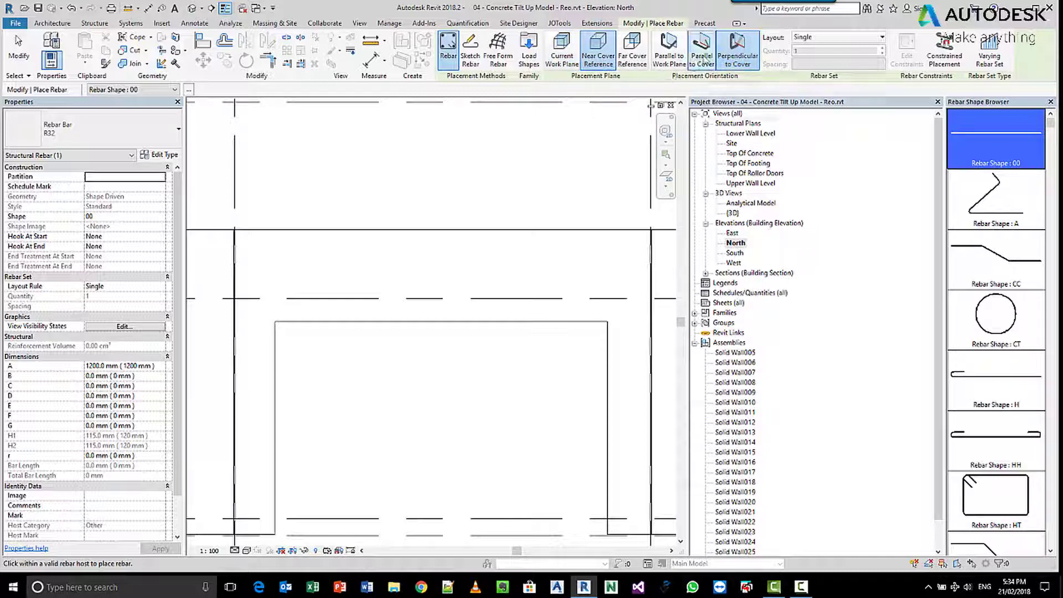
click(705, 62)
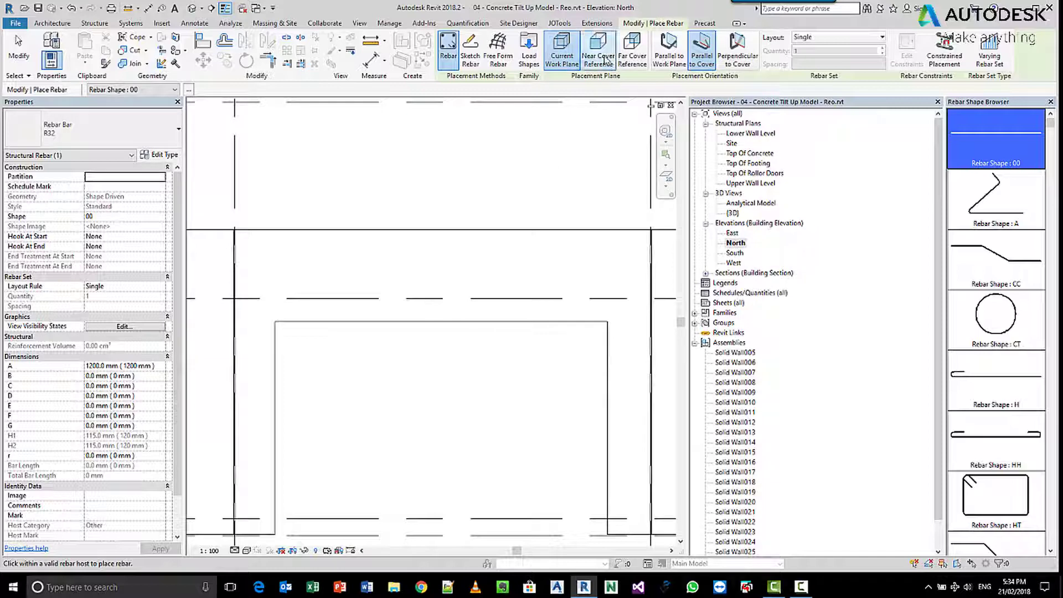
click(669, 56)
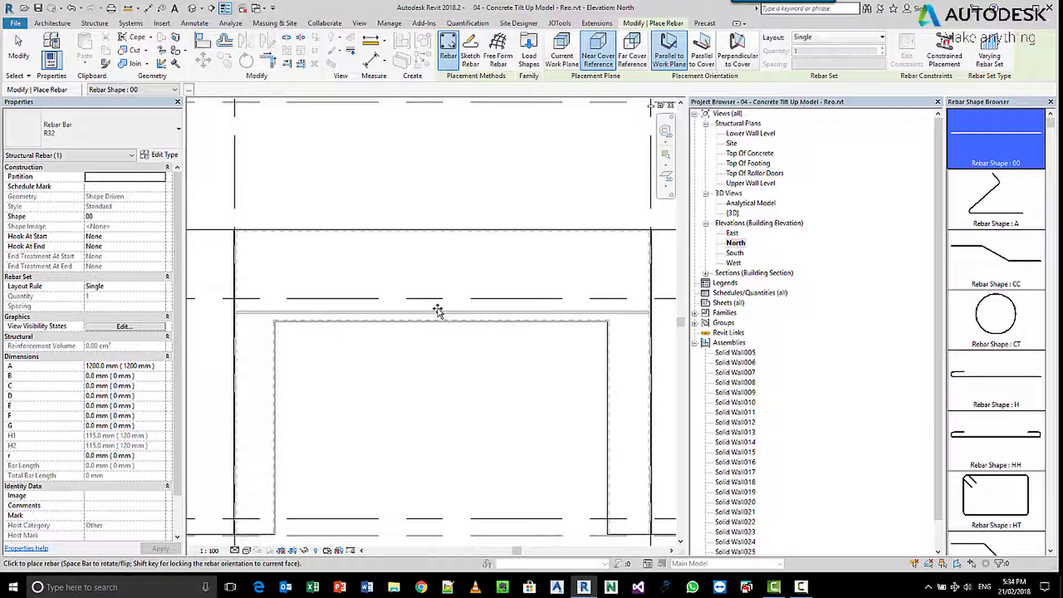
click(435, 312)
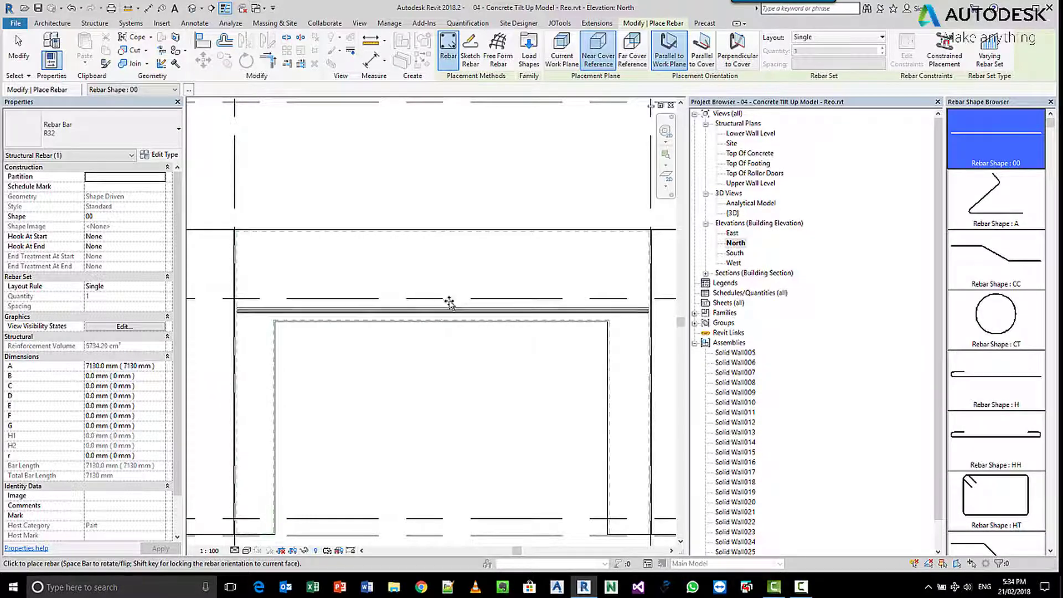
Place a Fixed Number set of 3 bars at the far cover face above the door.
click(642, 50)
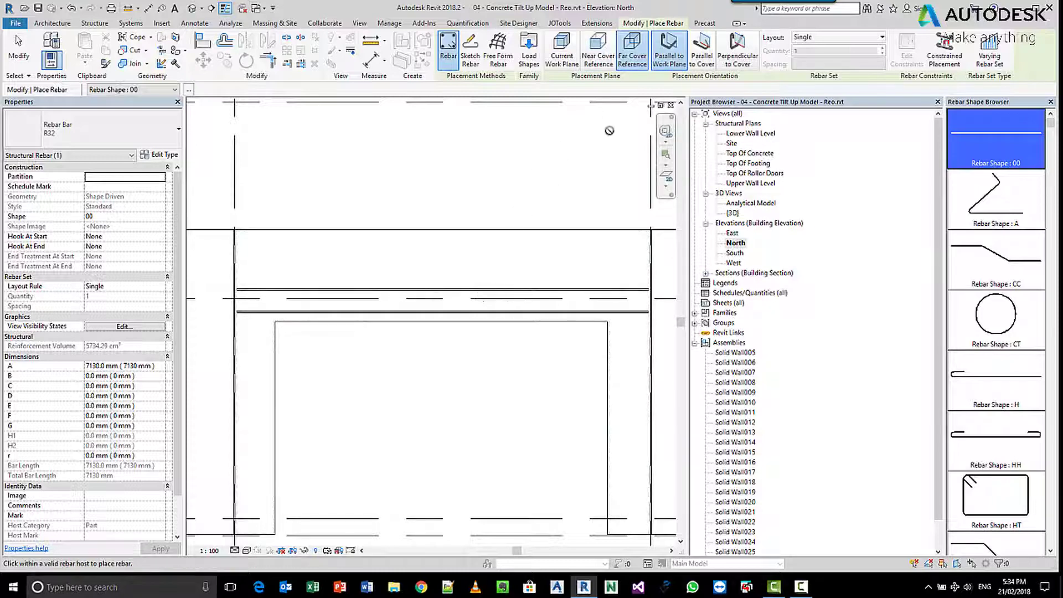
click(831, 37)
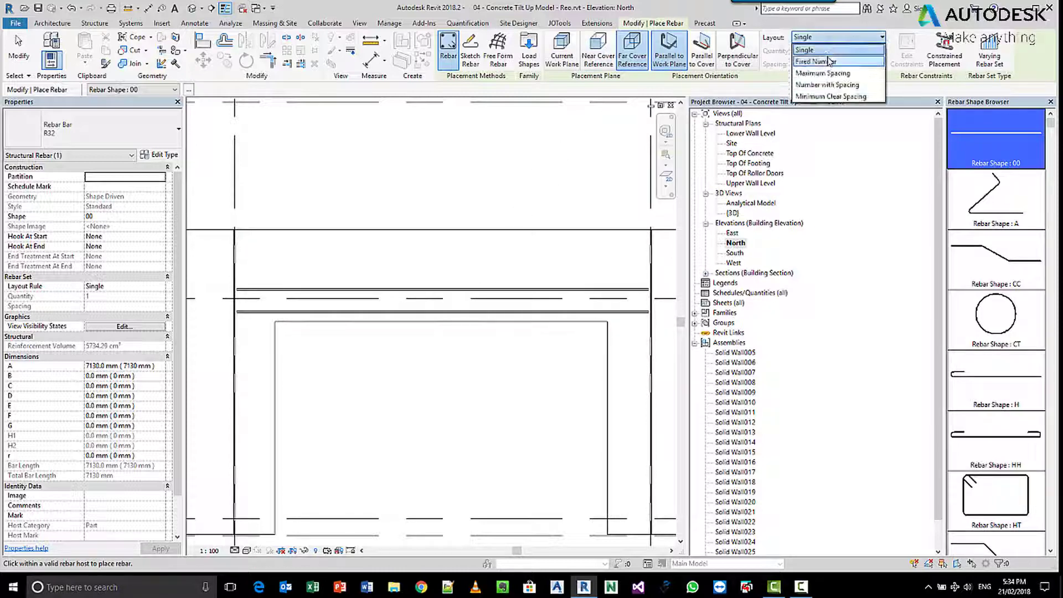
click(822, 58)
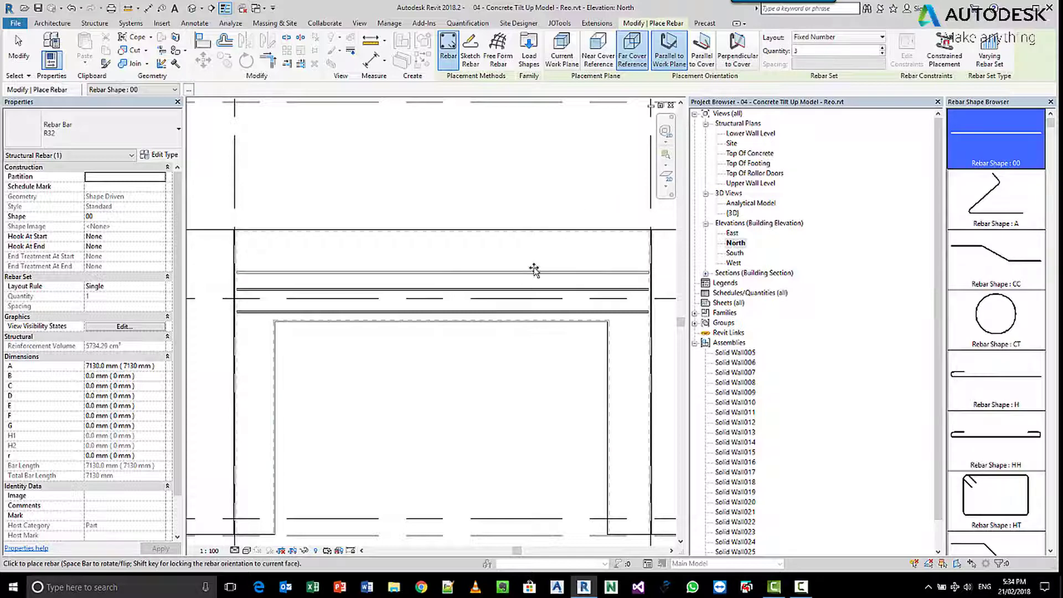
click(536, 271)
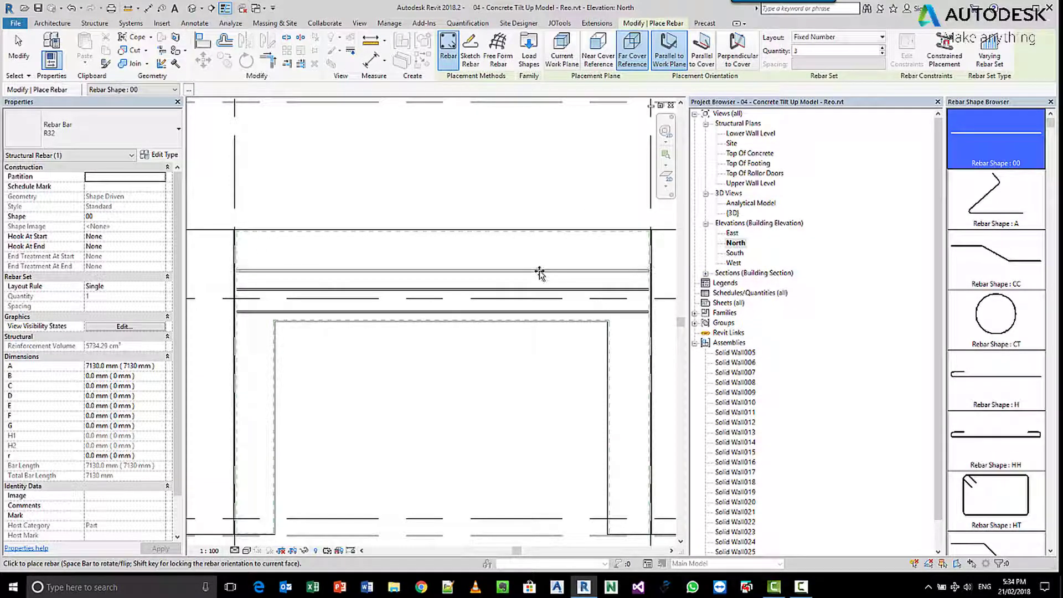
right_click(525, 187)
Finish placing rebar and draw a vertical section through the bars above the door.
click(551, 194)
scroll(454, 267, down, 2)
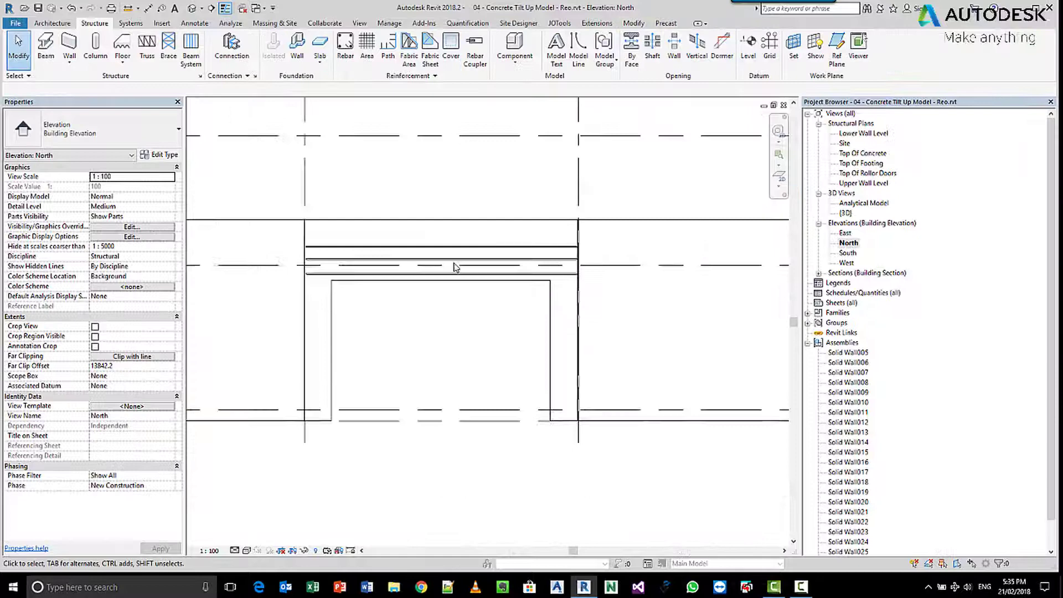
scroll(495, 297, up, 2)
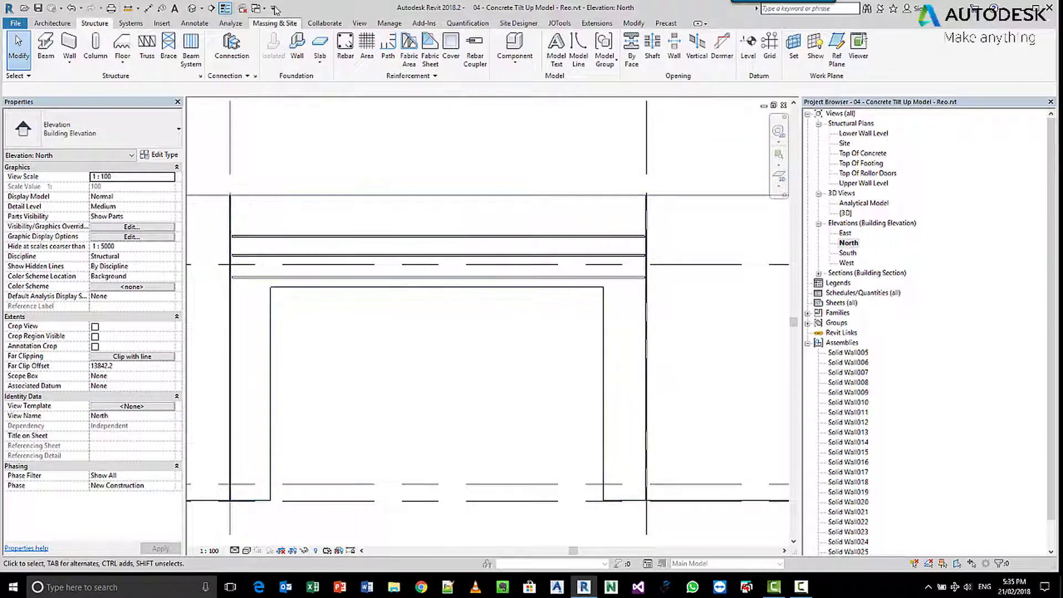
click(211, 9)
click(427, 167)
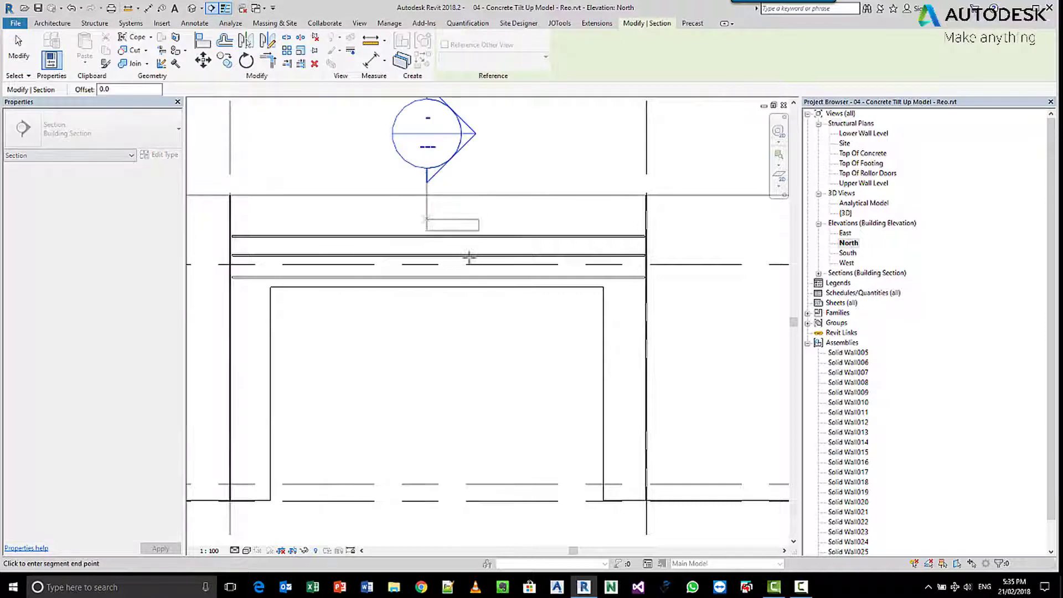
click(443, 322)
key(Escape)
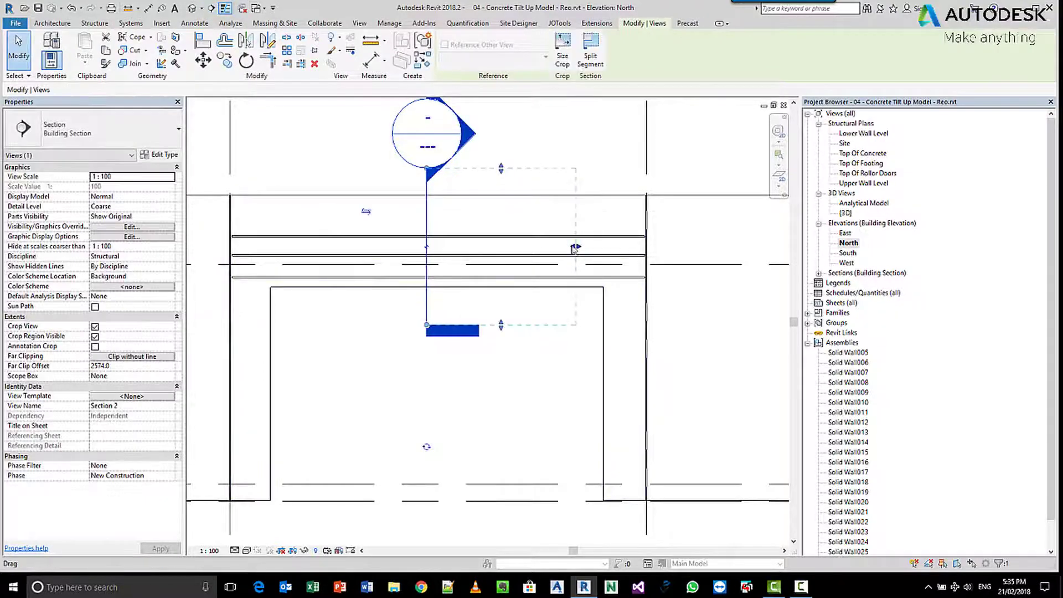
Shorten the new section's depth and open the Section 2 view.
drag(576, 246, 480, 264)
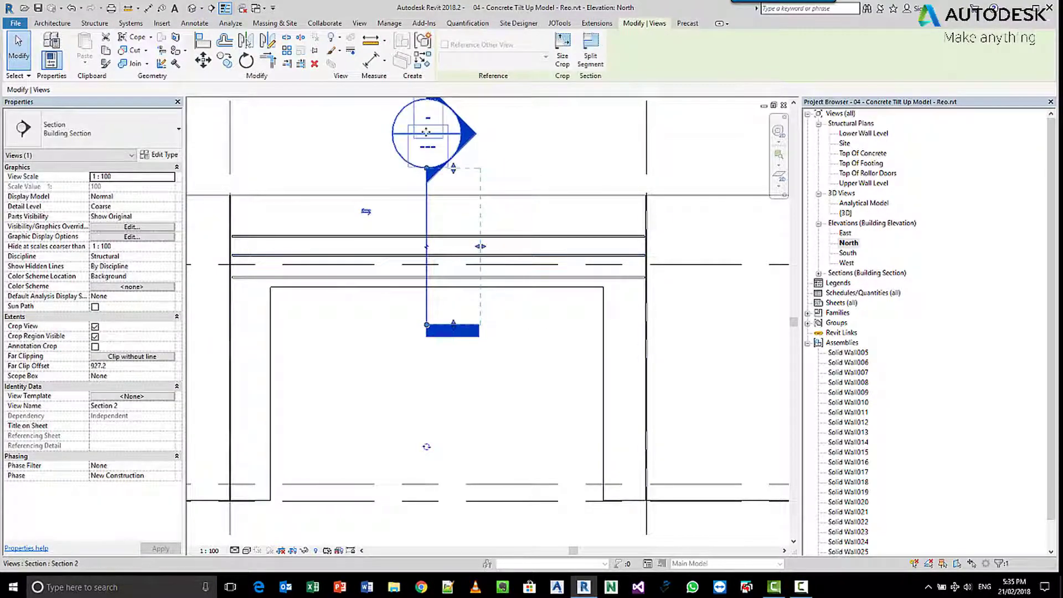
right_click(425, 133)
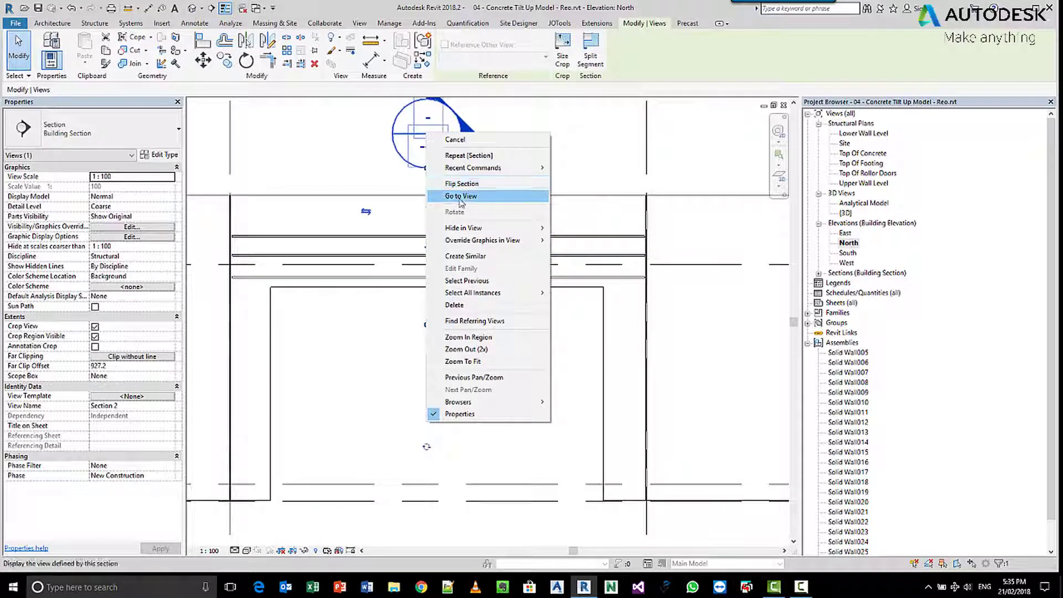
click(460, 196)
scroll(712, 335, up, 4)
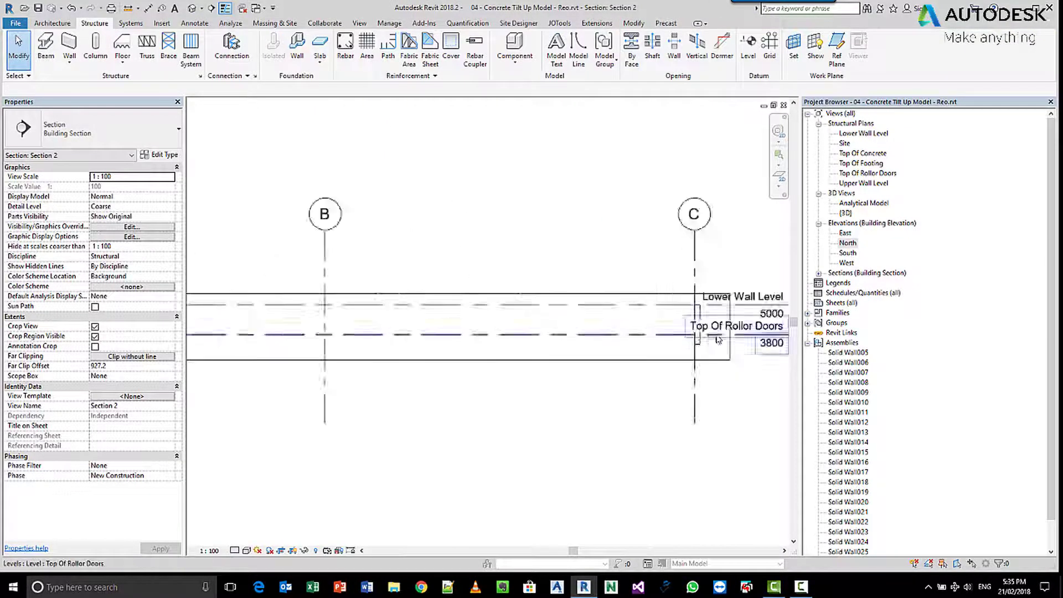
scroll(719, 339, up, 5)
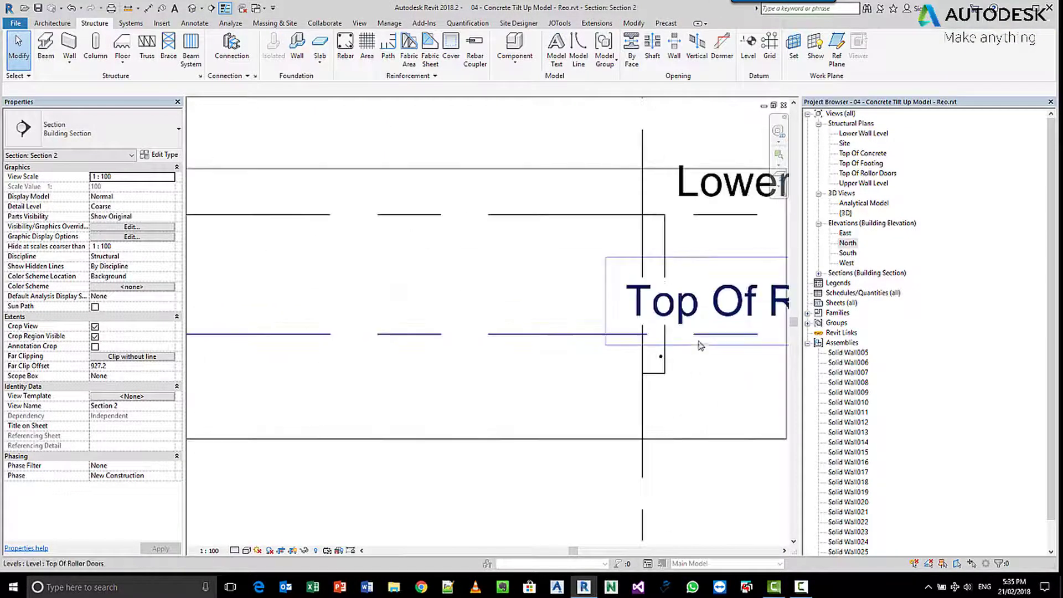
Set Section 2's scale to 1:20 and bring the wall section into view.
click(214, 552)
click(210, 438)
middle_drag(577, 315, 555, 311)
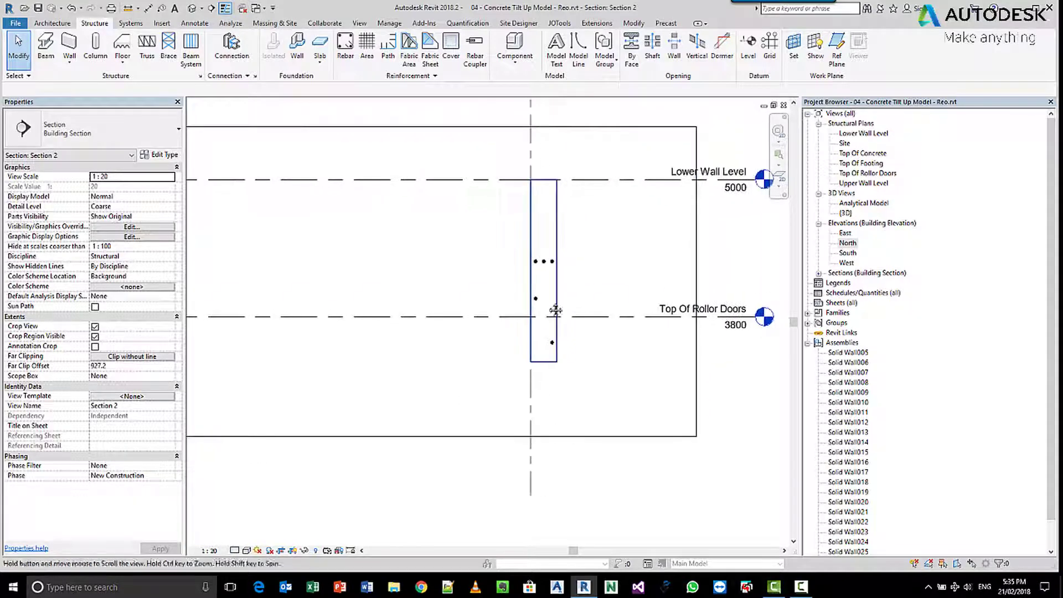
scroll(555, 310, up, 2)
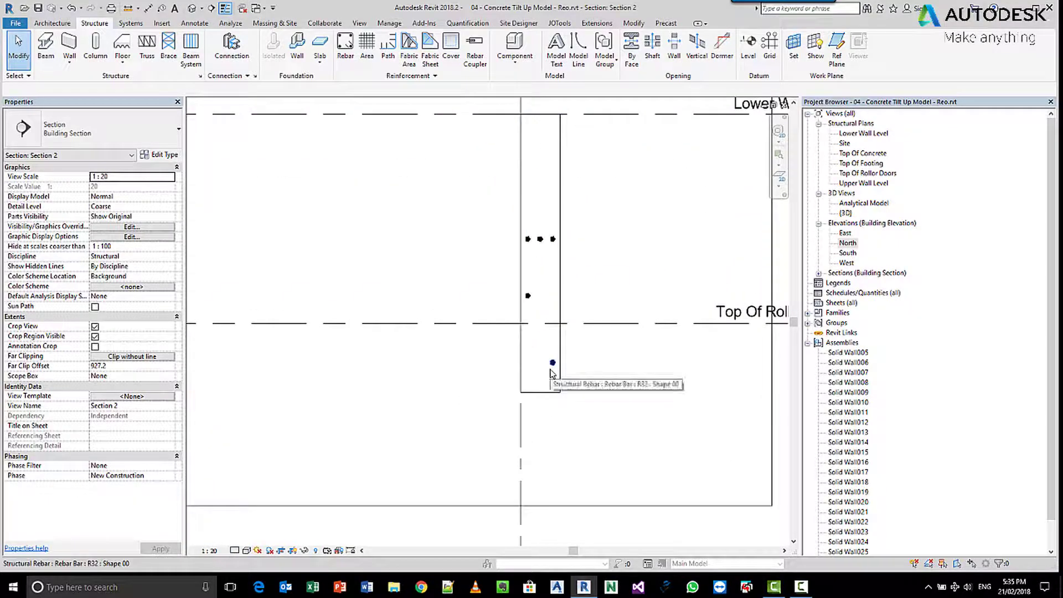
Inspect the lower bar and the wall by selecting each in turn.
click(552, 368)
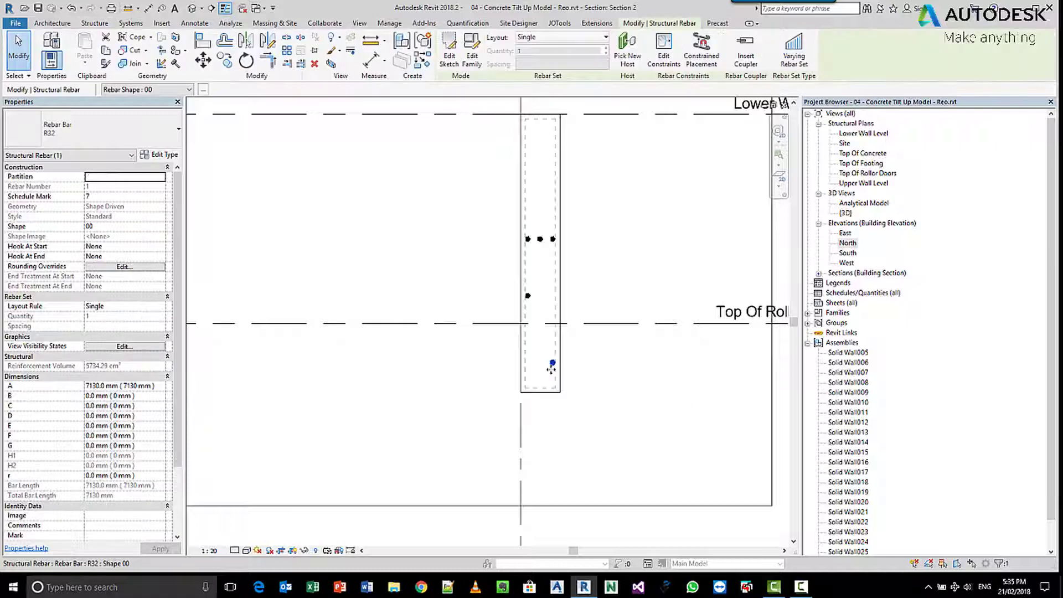
scroll(552, 368, up, 2)
key(Escape)
click(556, 364)
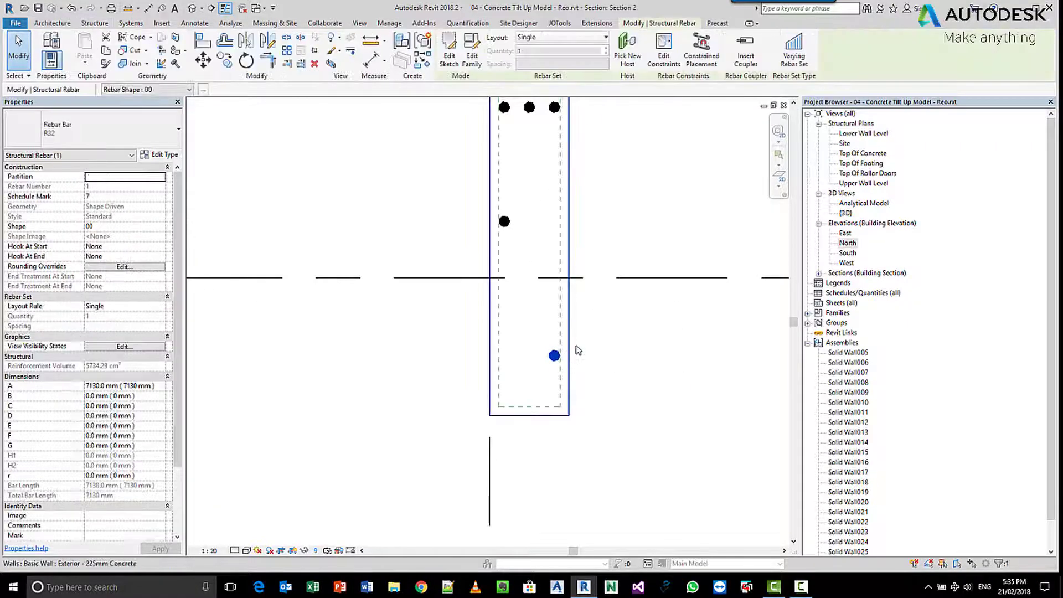
key(Escape)
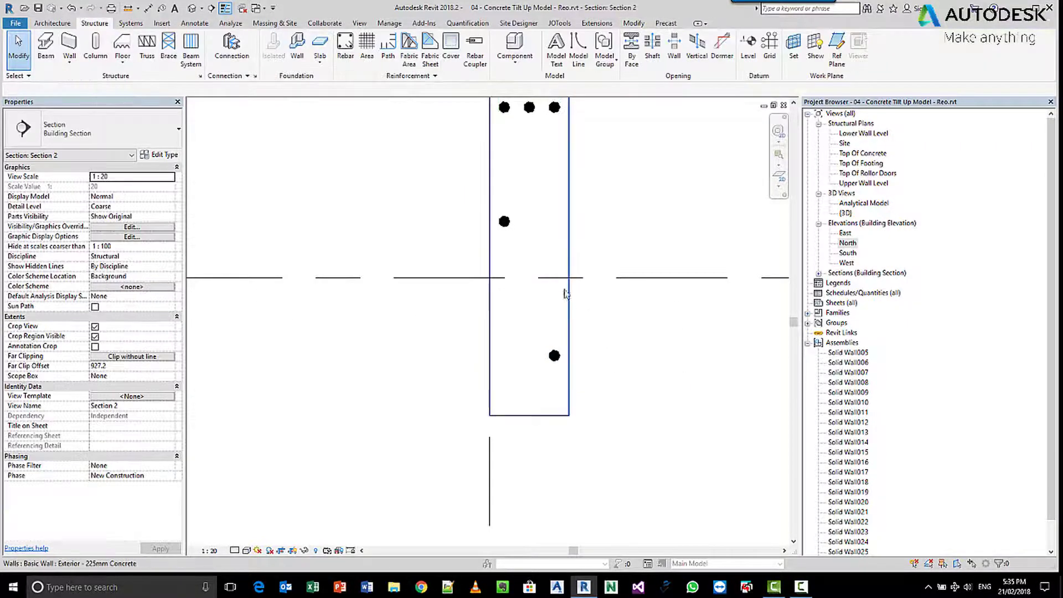
click(572, 250)
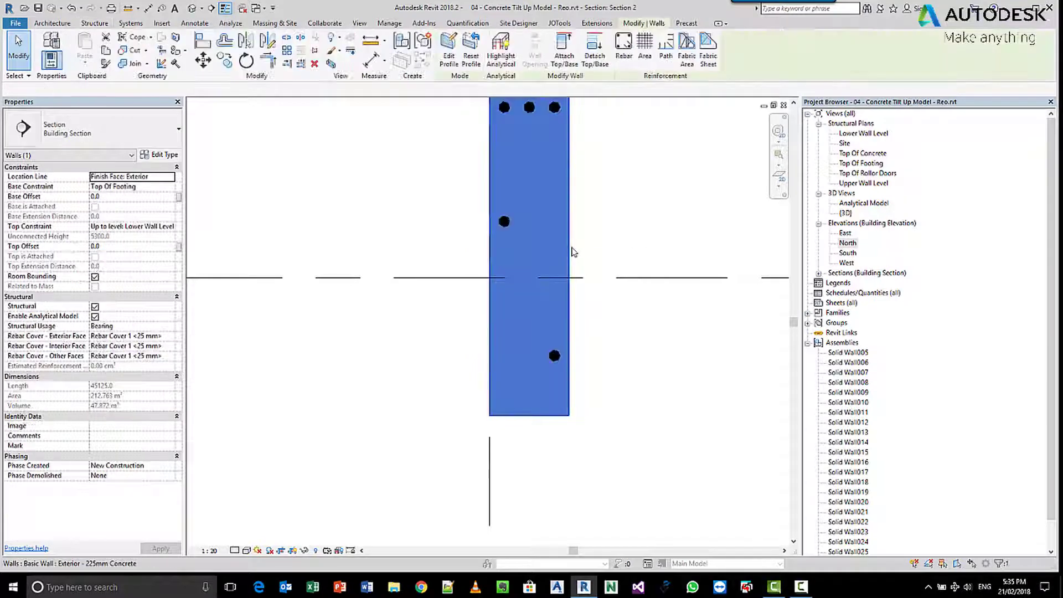
key(Escape)
click(560, 271)
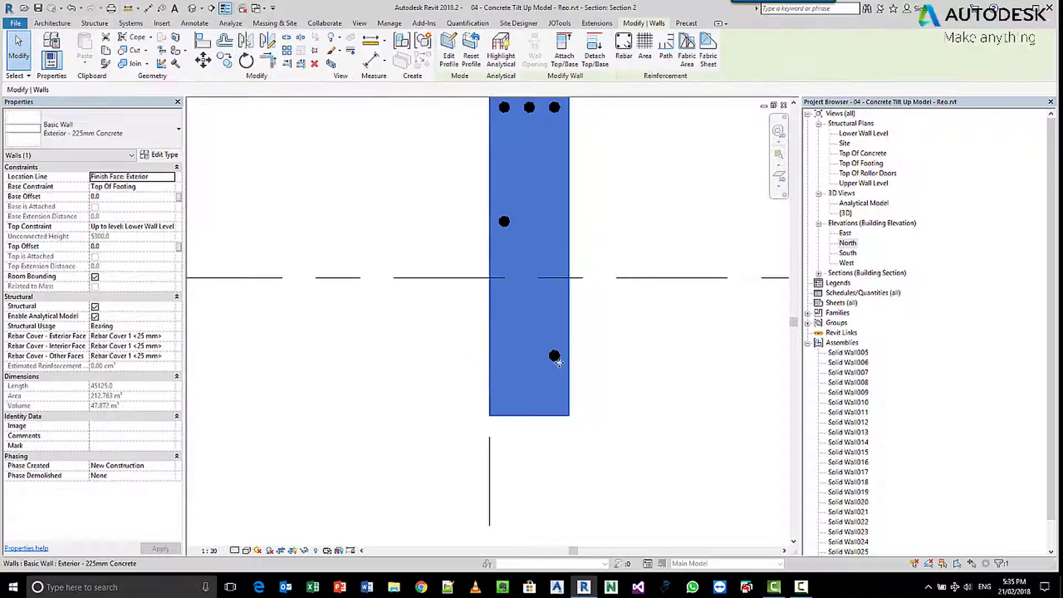
key(Escape)
click(554, 356)
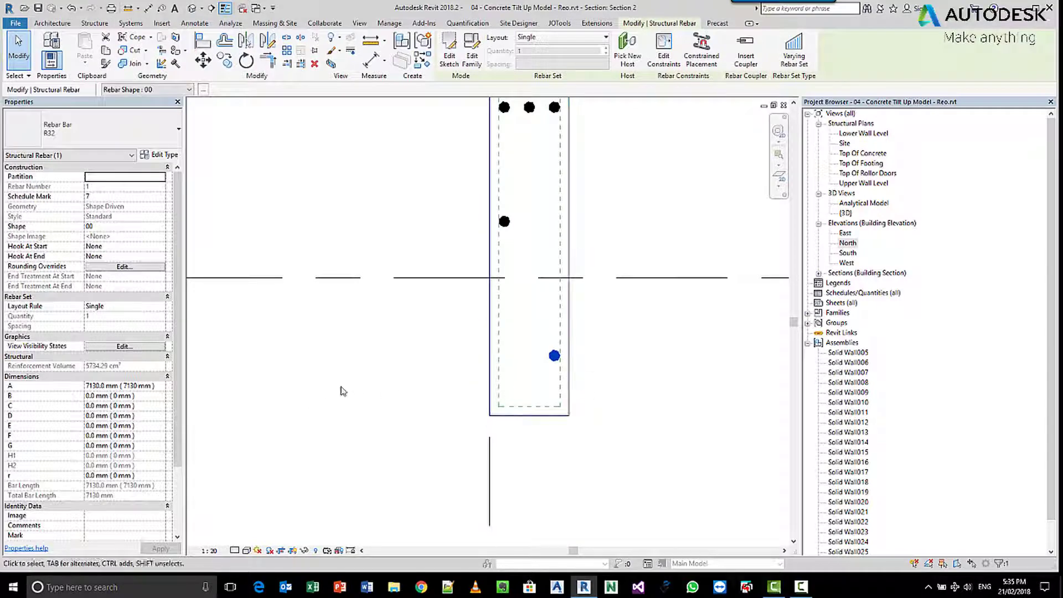
click(429, 299)
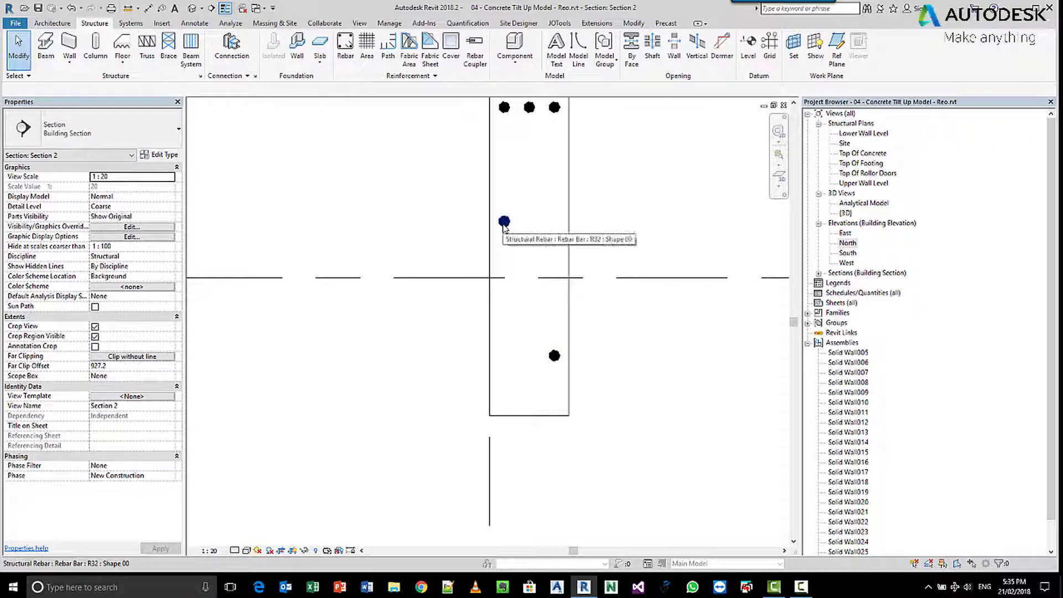
Delete the top set of three bars and the middle single bar.
middle_drag(506, 217, 529, 317)
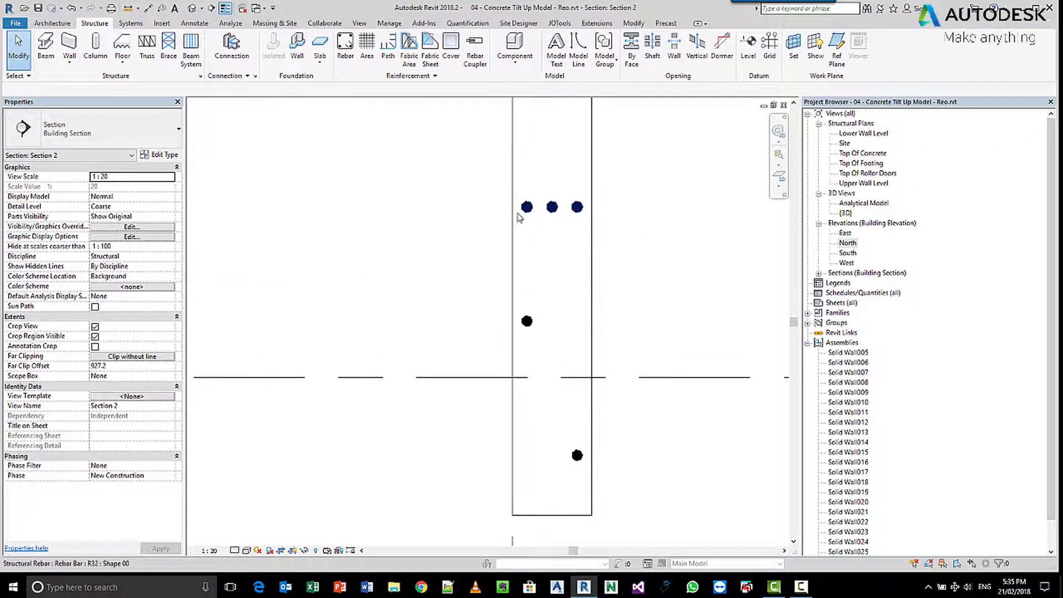
click(527, 214)
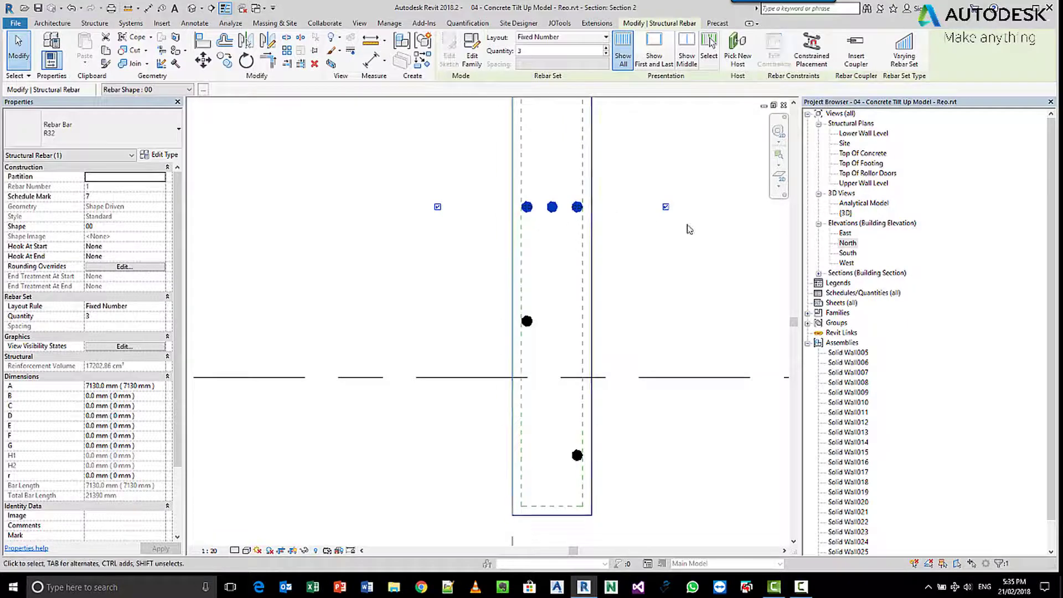
key(Escape)
click(552, 211)
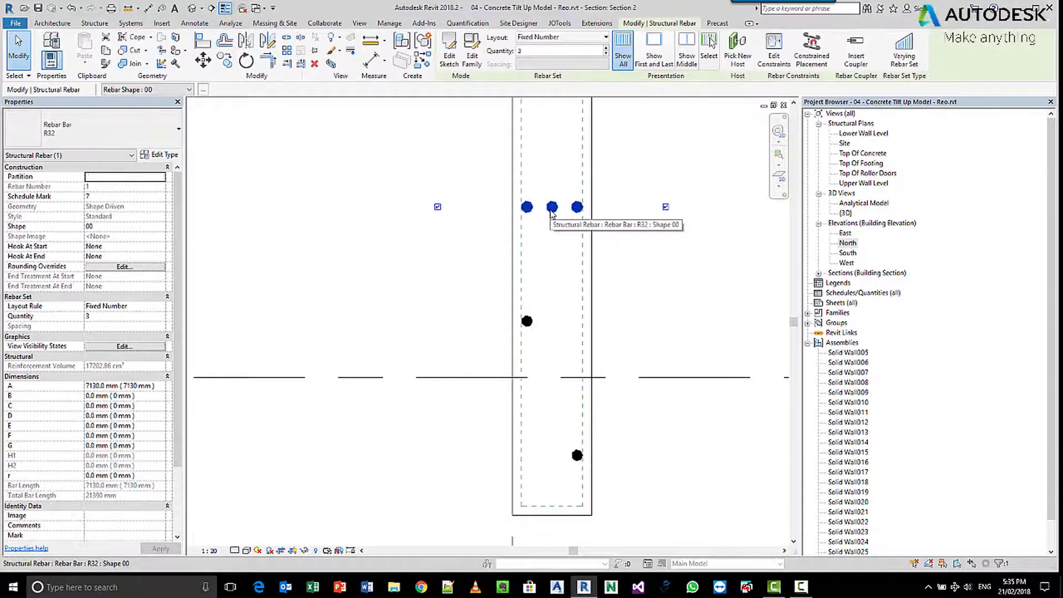
key(Delete)
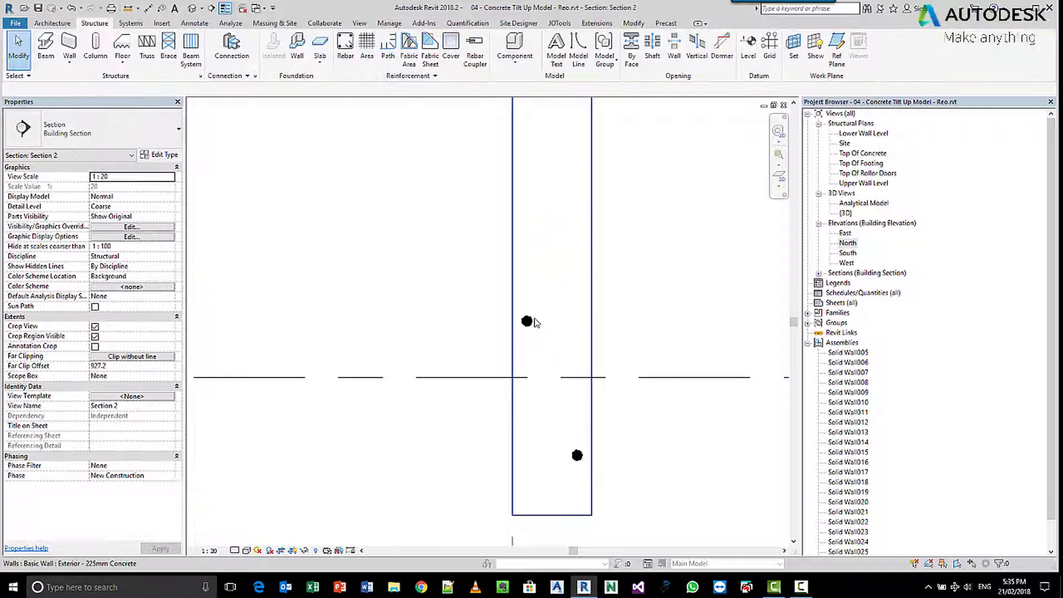
click(527, 323)
key(Delete)
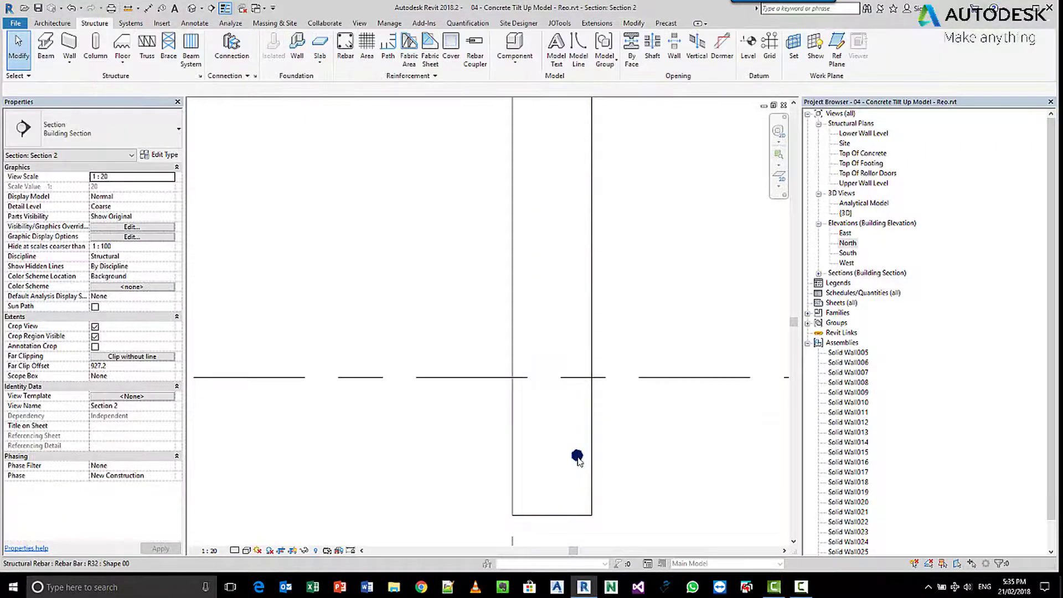
scroll(636, 332, down, 4)
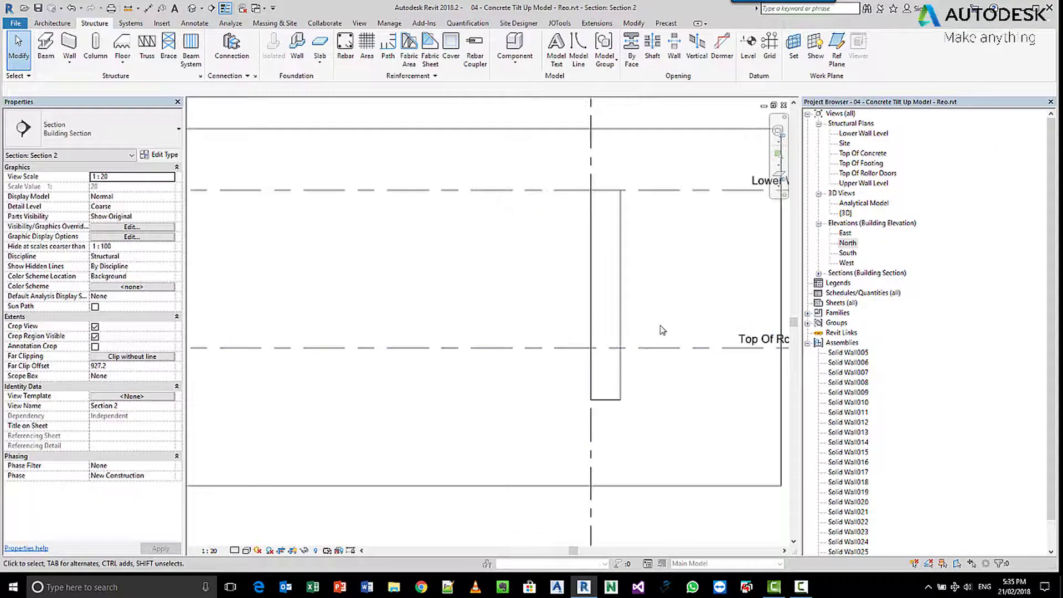
middle_drag(636, 332, 562, 339)
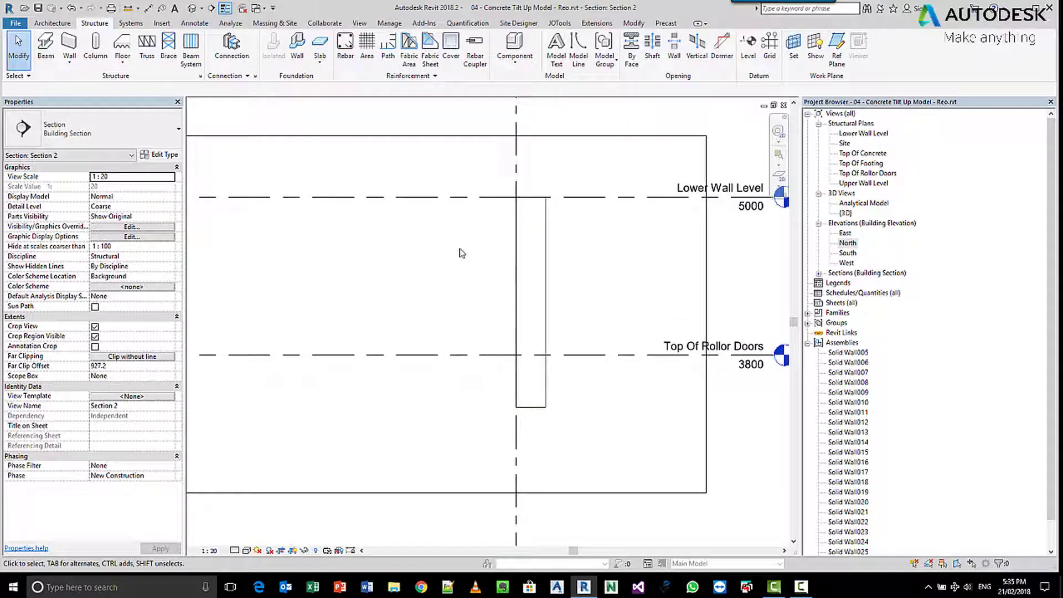
double_click(846, 212)
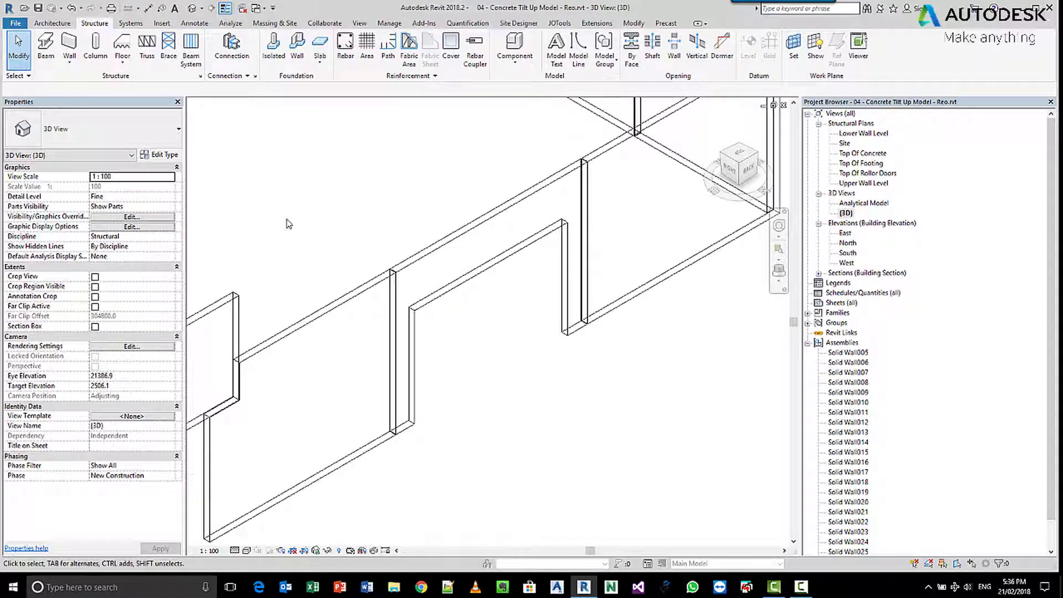
click(157, 210)
click(158, 210)
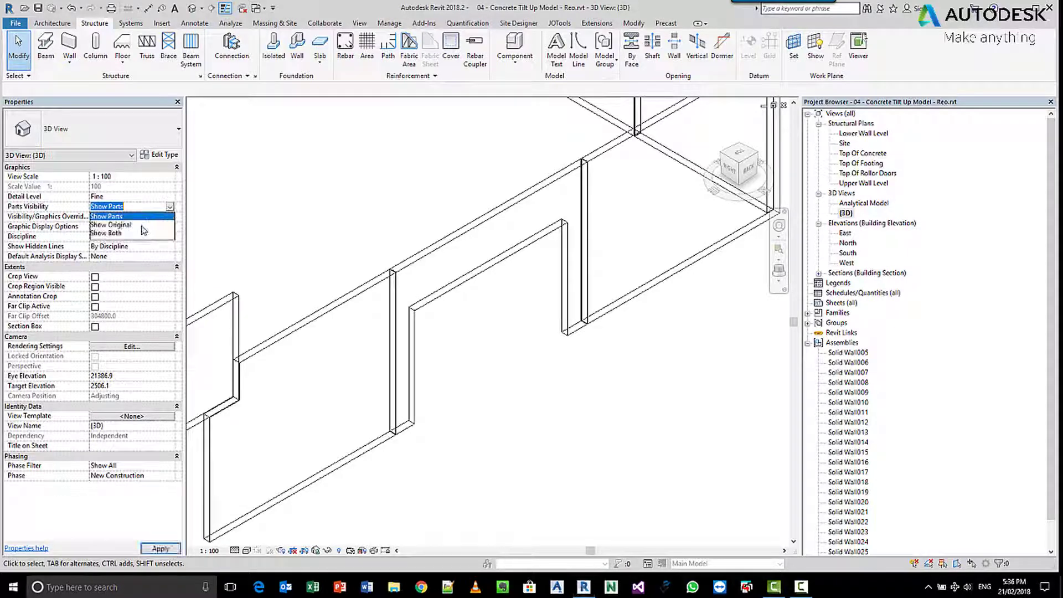
click(244, 205)
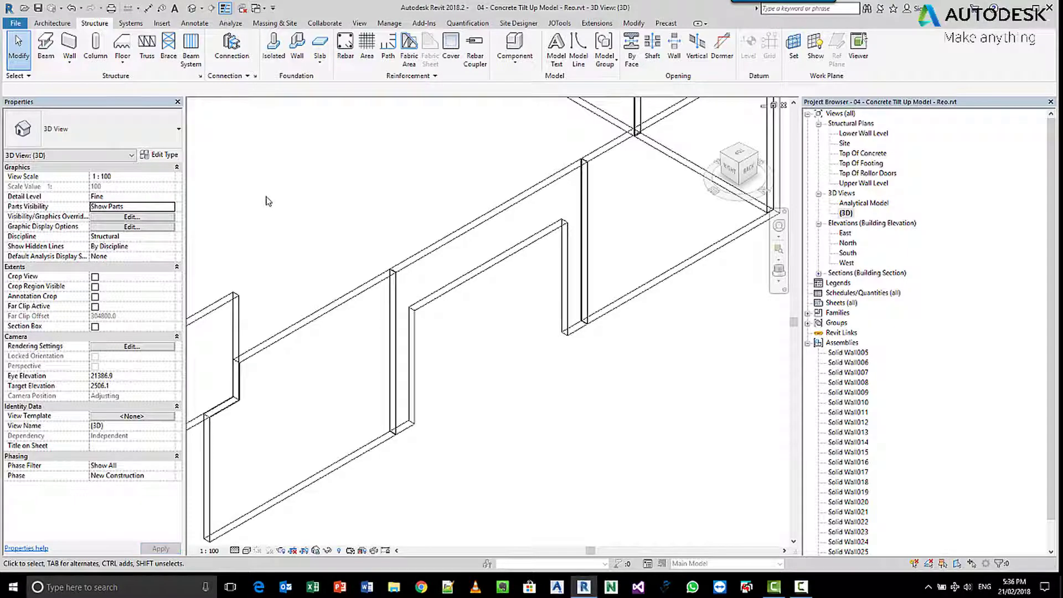
scroll(322, 223, down, 2)
middle_drag(332, 218, 461, 275)
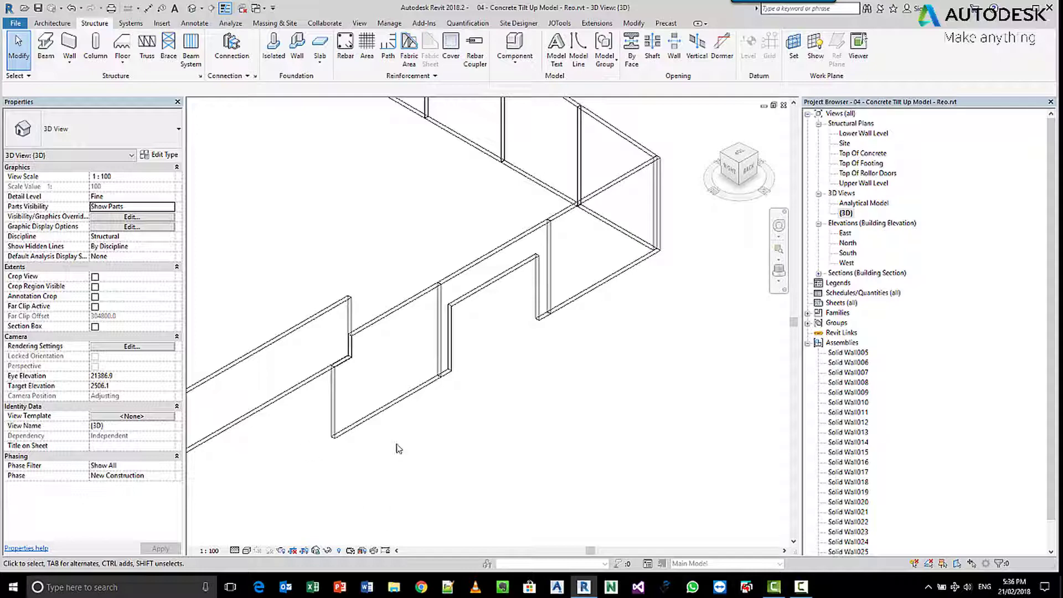
In Section 2, use RB to place one R32 bar, perpendicular to cover, near the panel base.
click(819, 273)
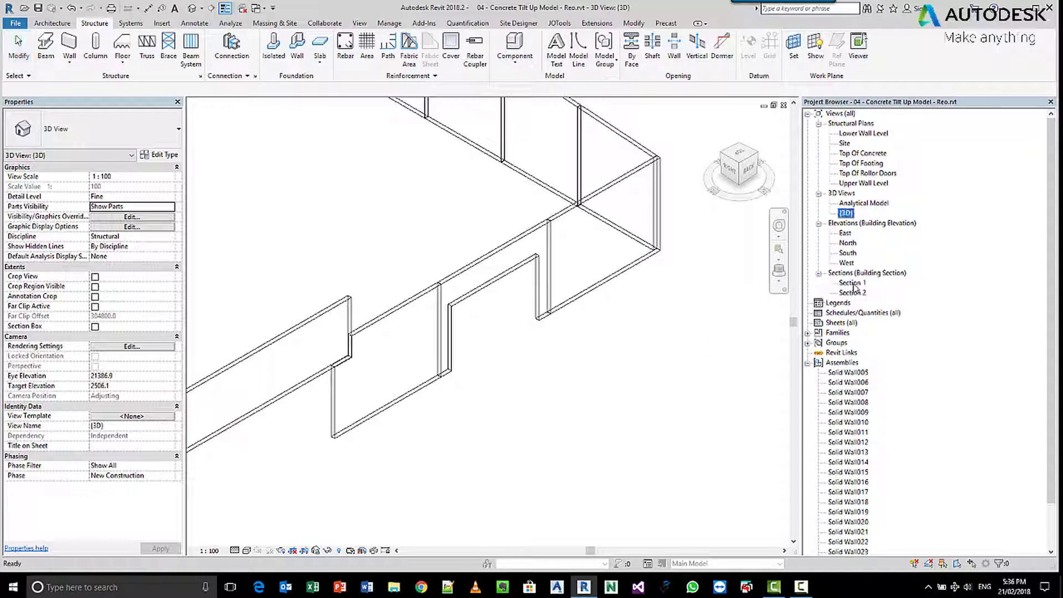
double_click(860, 293)
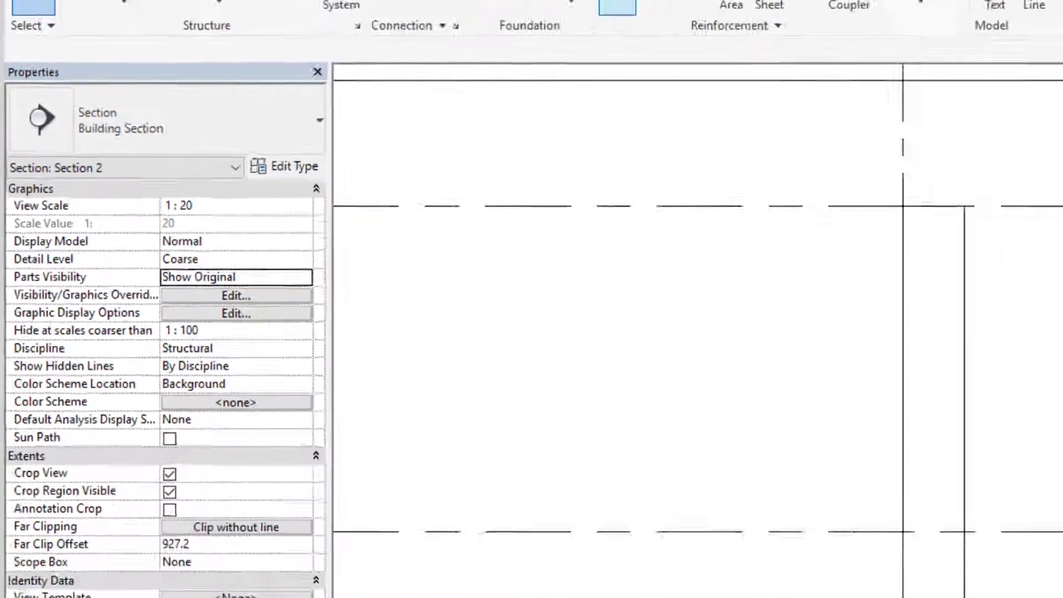
key(r)
key(b)
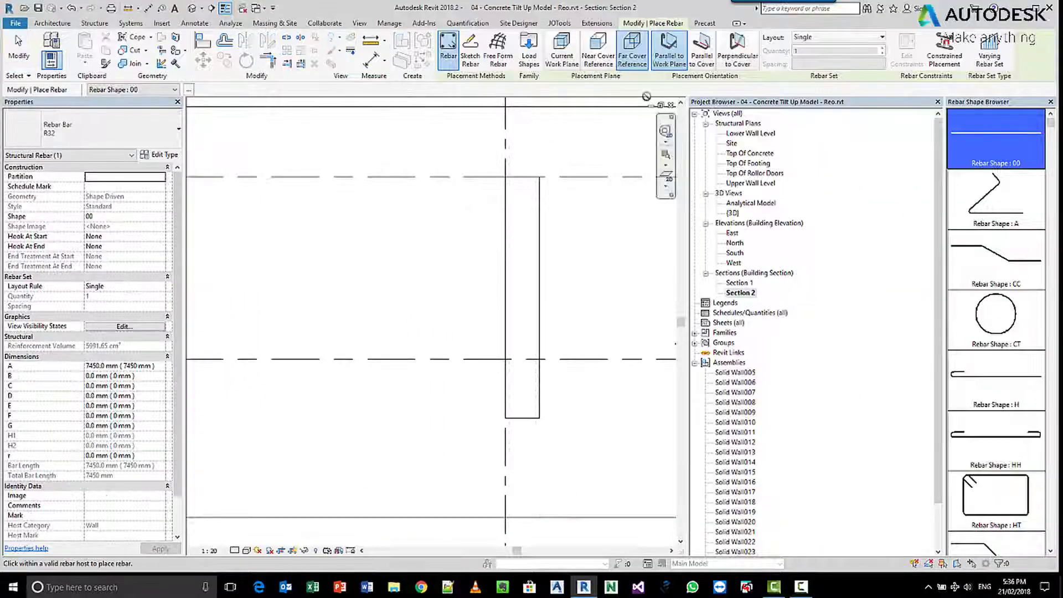
click(739, 57)
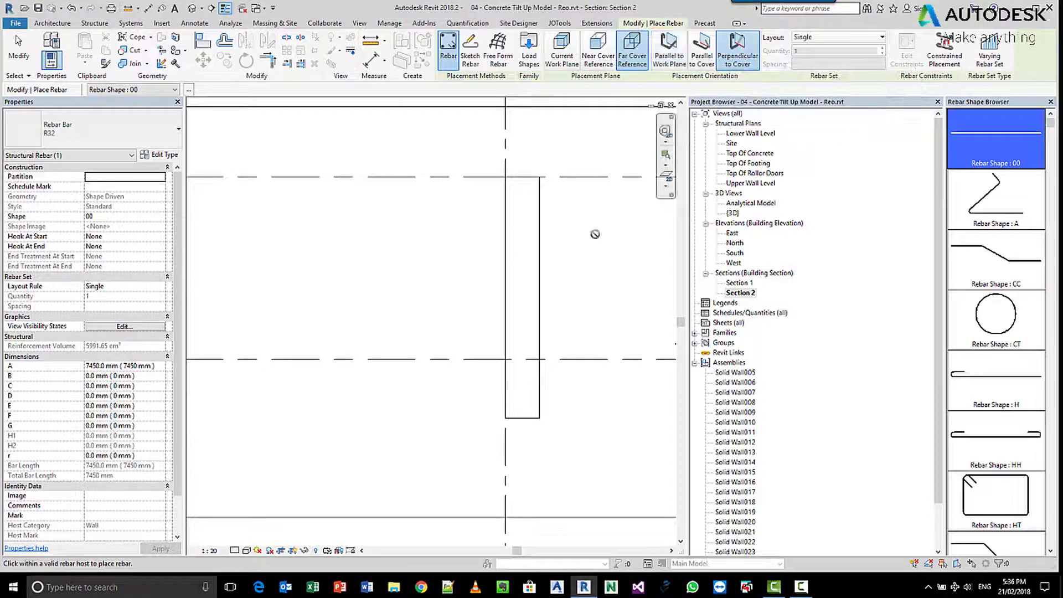
click(522, 382)
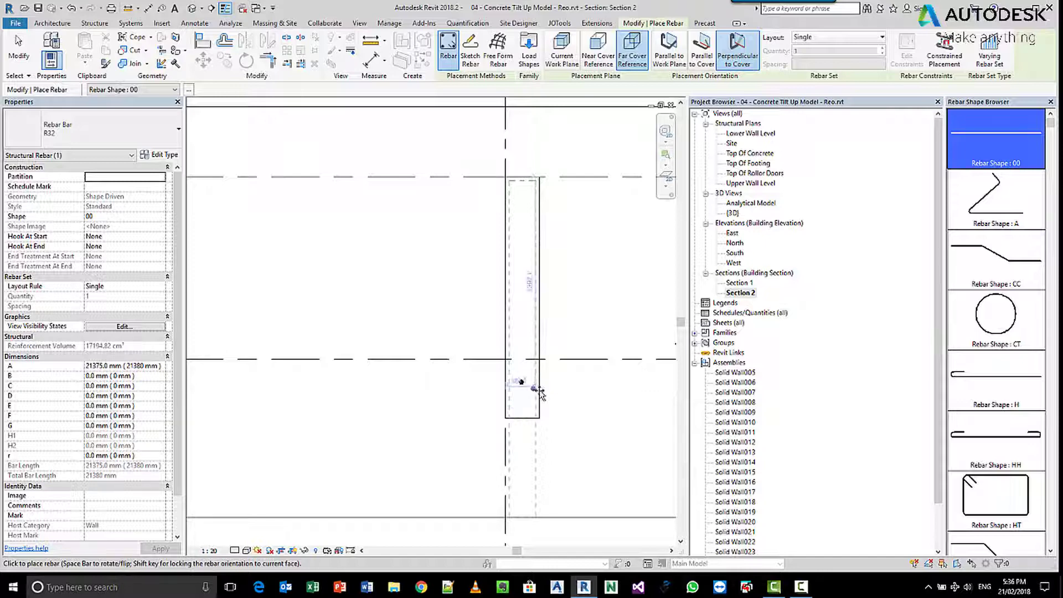
right_click(569, 389)
Select the new bar in {3D} to confirm it spans 21380 mm across several wall panels.
click(587, 393)
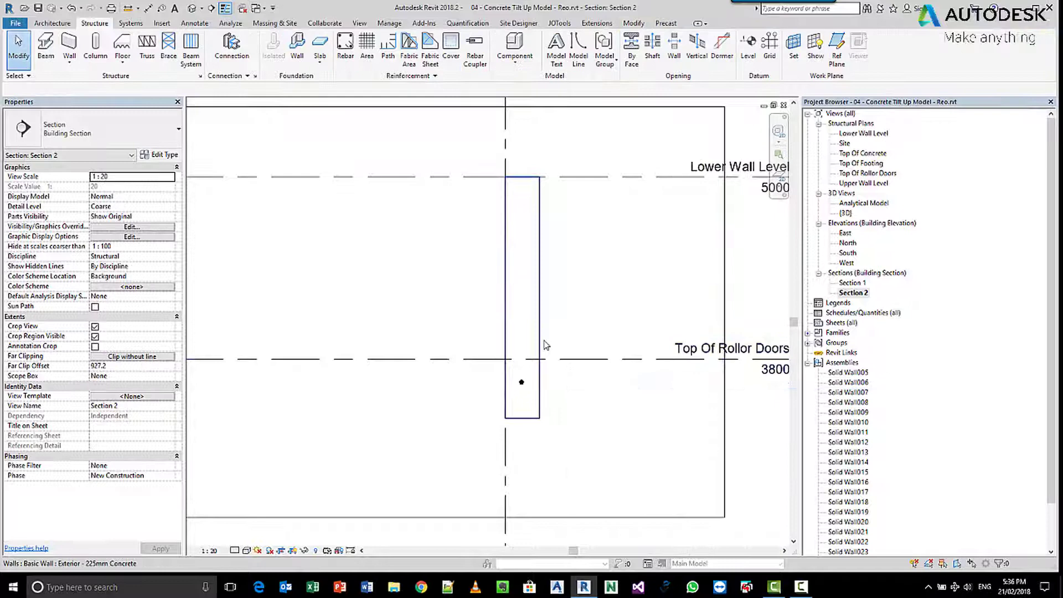
click(538, 343)
click(541, 285)
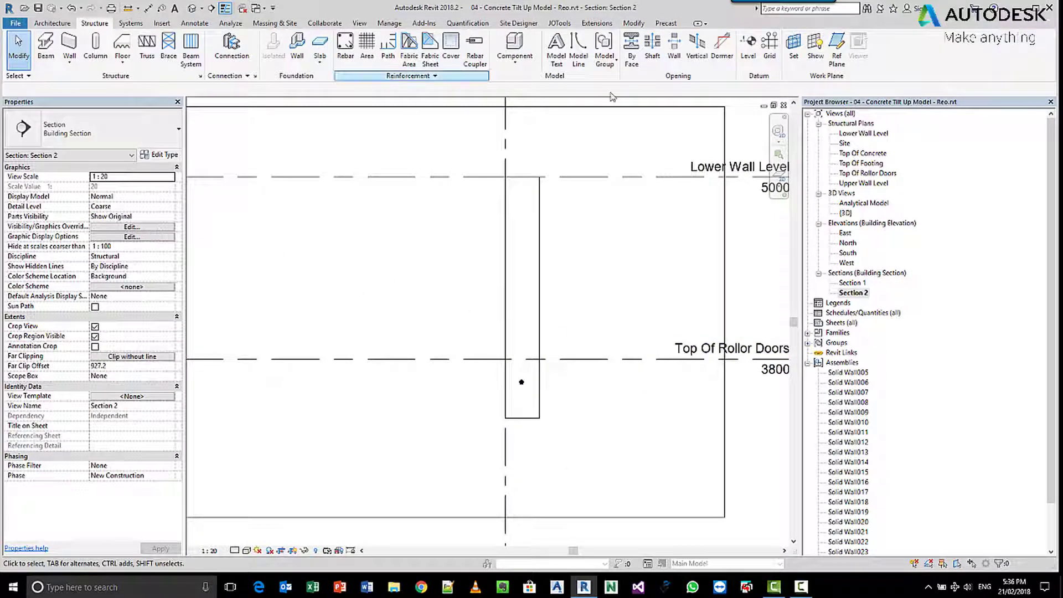
double_click(847, 214)
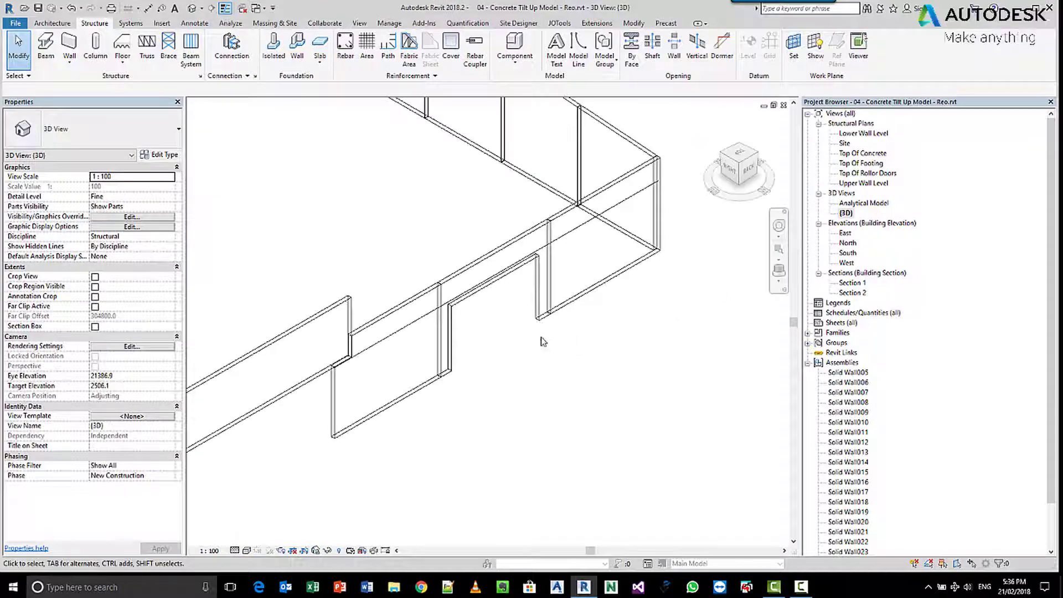
click(410, 326)
scroll(515, 337, down, 3)
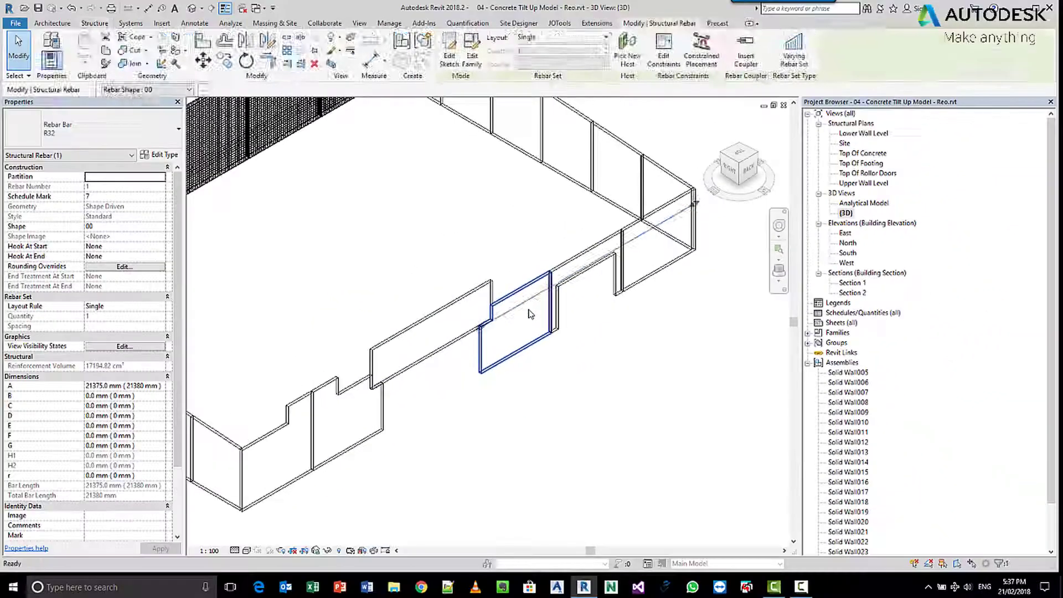
key(Escape)
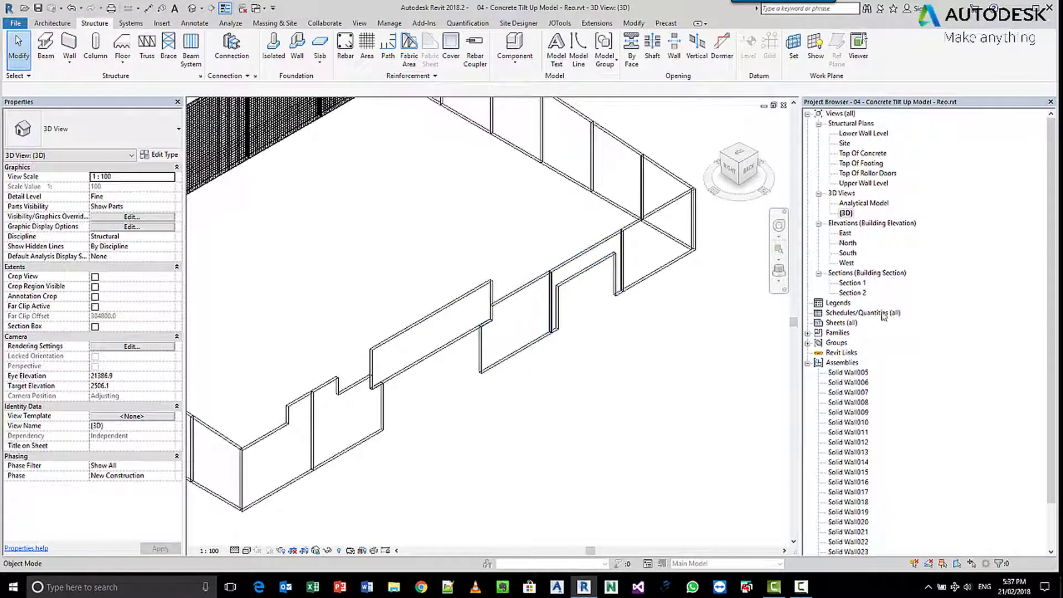
Open Section 2 and set Parts Visibility to Show Parts.
double_click(853, 293)
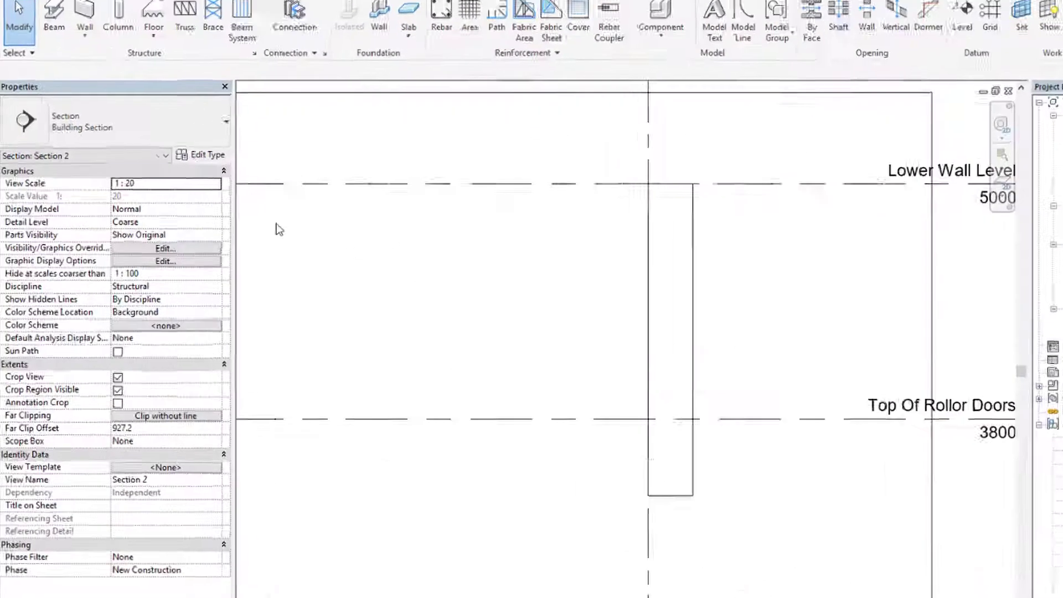
click(200, 234)
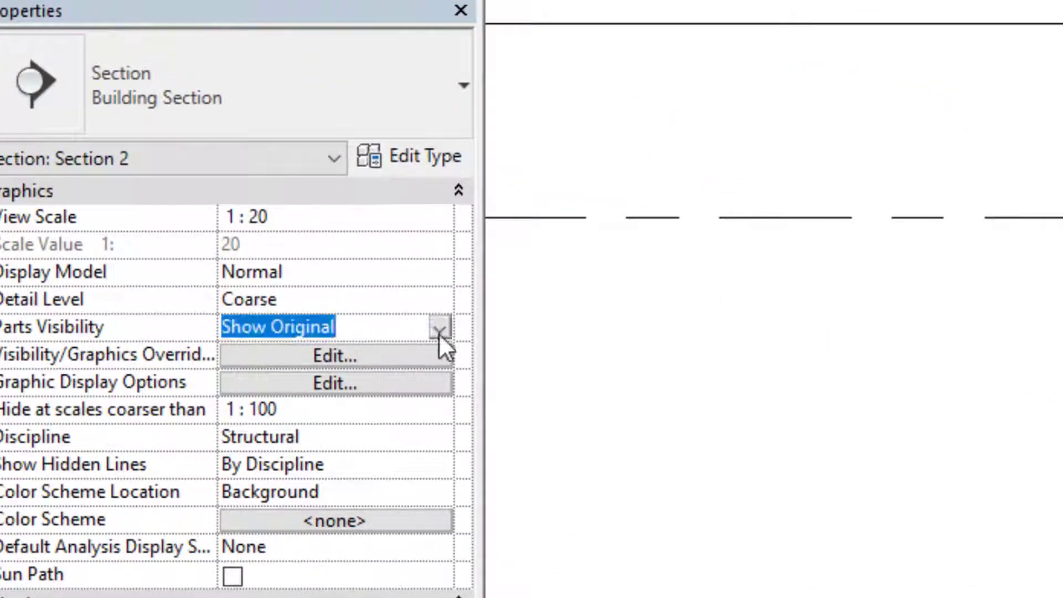
click(214, 236)
click(332, 355)
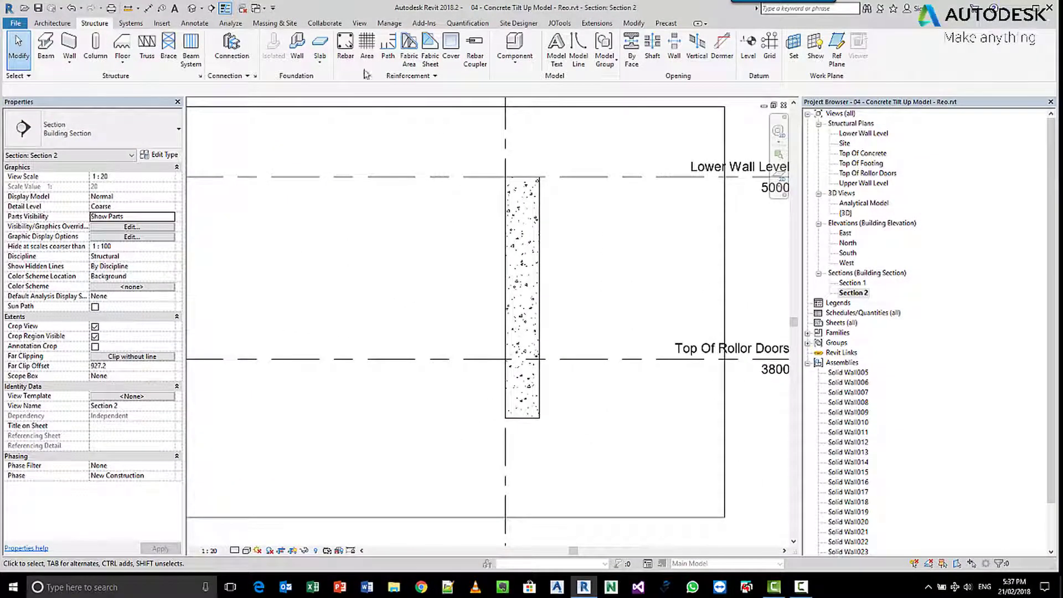
Start placing rebar with a Fixed Number layout.
click(345, 45)
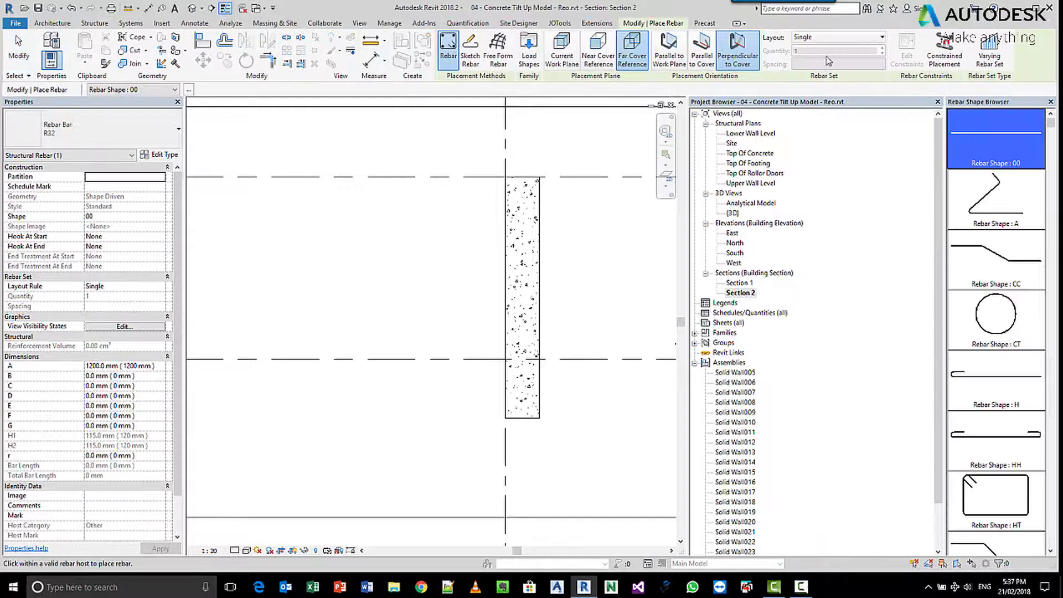
click(837, 37)
click(841, 59)
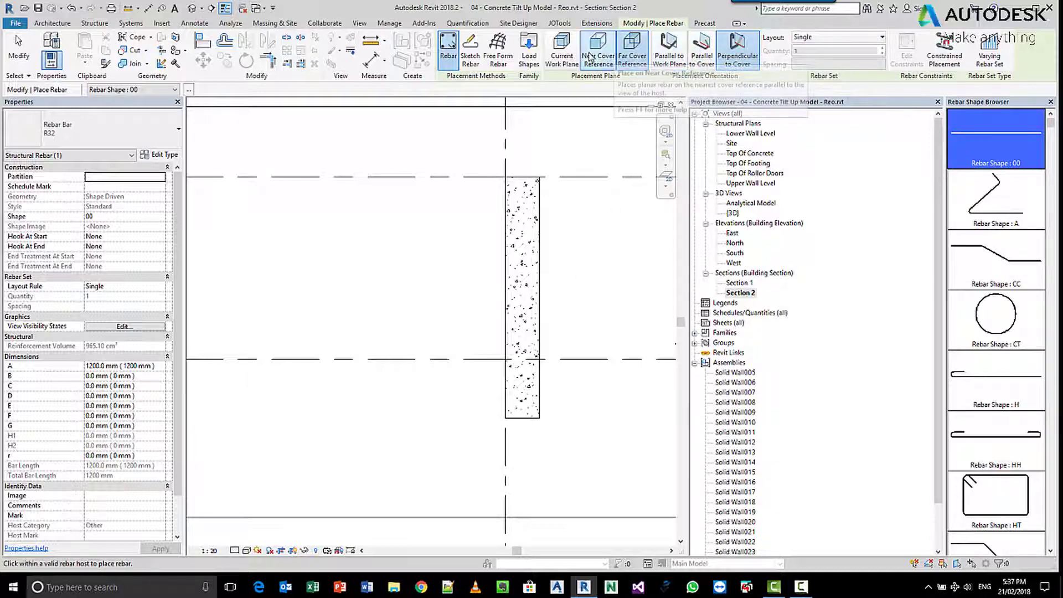
Start placing R32 bars on the current work plane with a Fixed Number layout of 3.
click(561, 49)
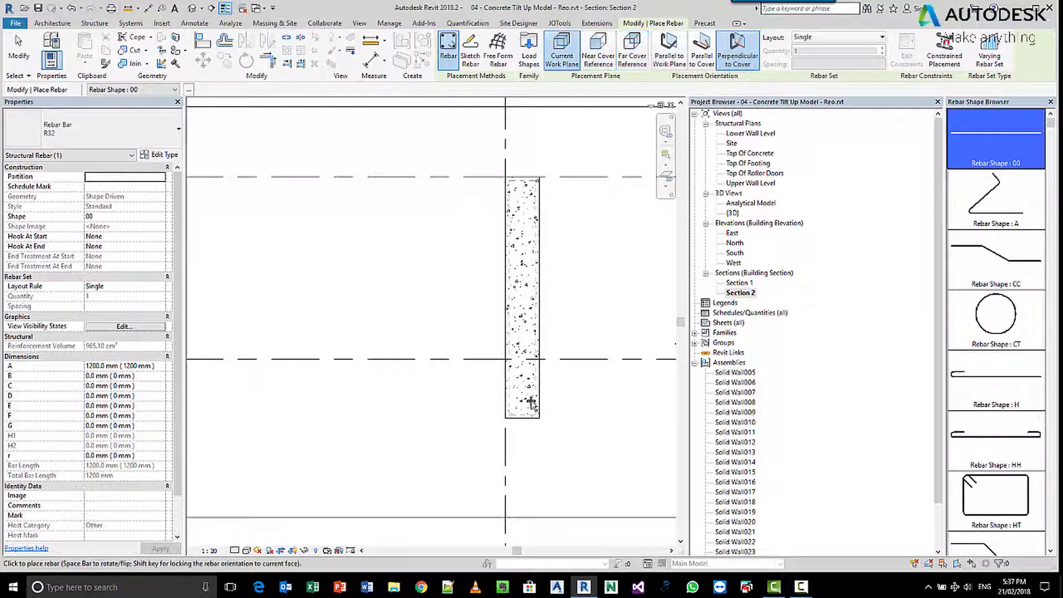
scroll(519, 417, up, 2)
scroll(518, 417, up, 2)
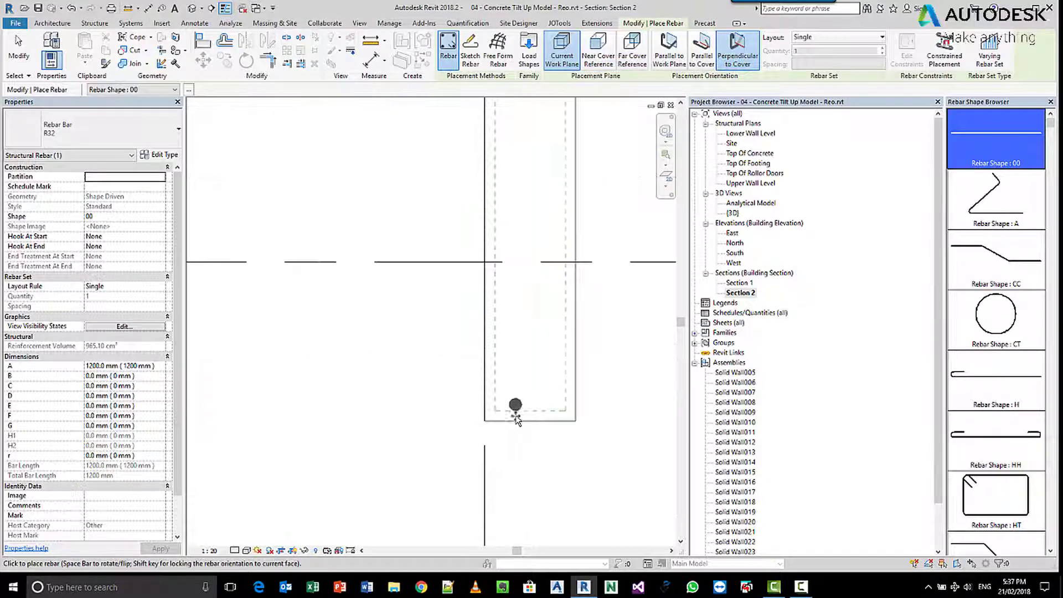
click(836, 37)
click(817, 57)
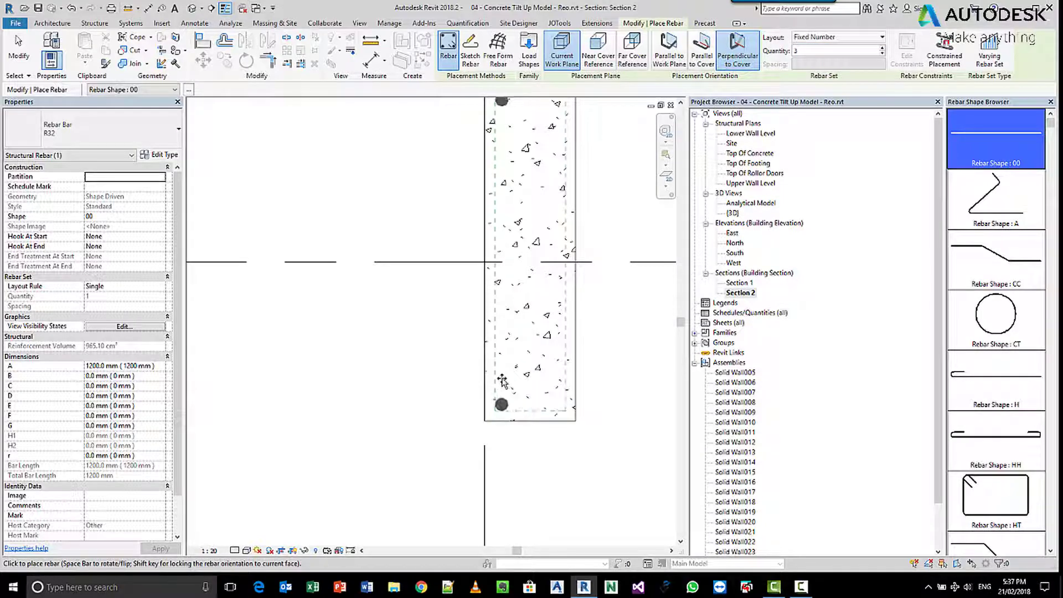
Place the three 7130 mm bars along the wall bottom in Section 2, then bring up Cancel.
scroll(501, 381, down, 2)
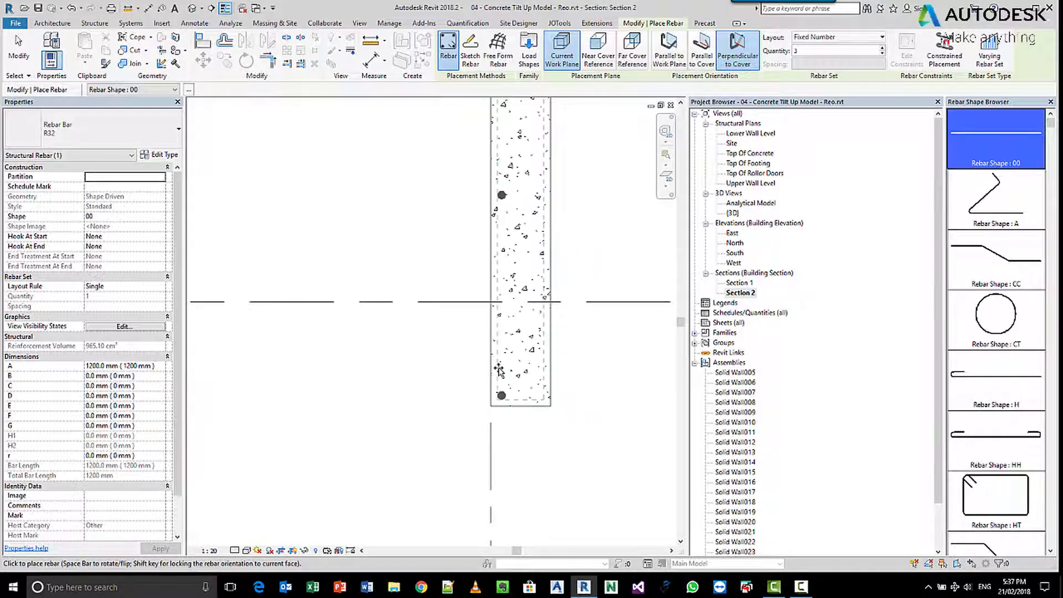
scroll(498, 370, down, 2)
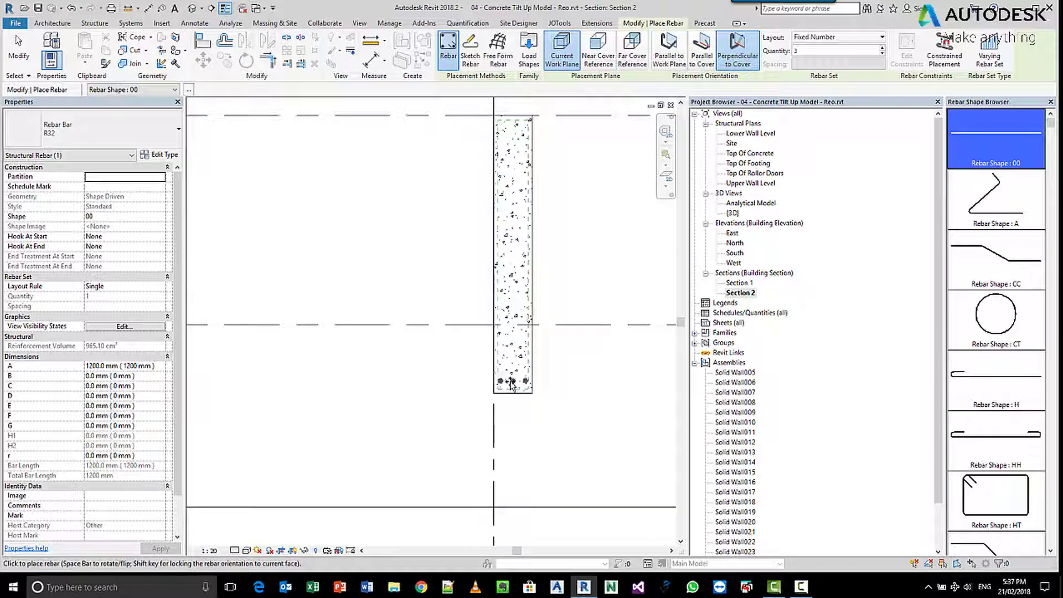
scroll(514, 390, up, 3)
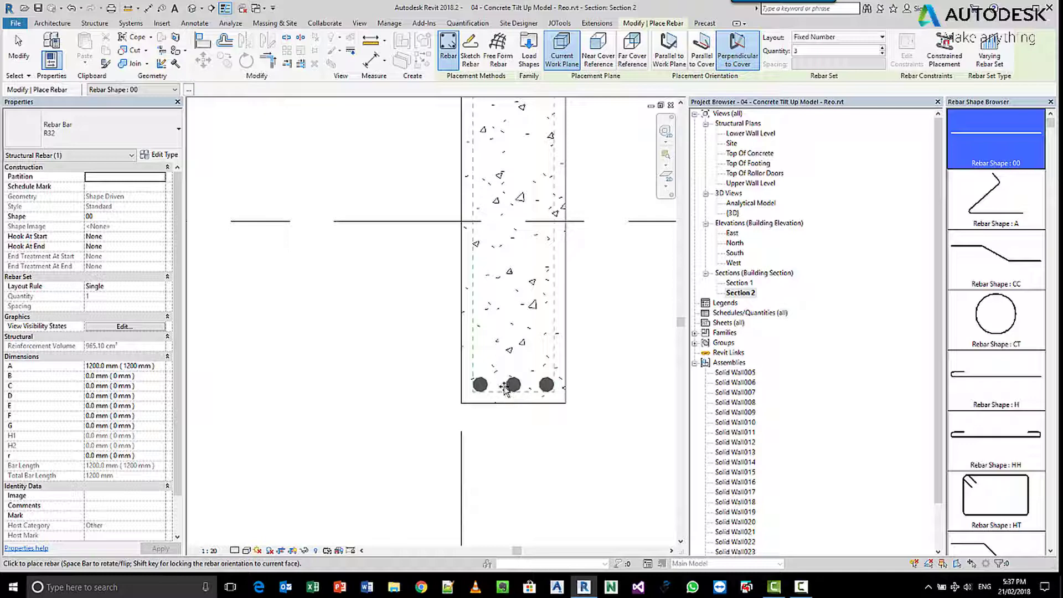
click(506, 388)
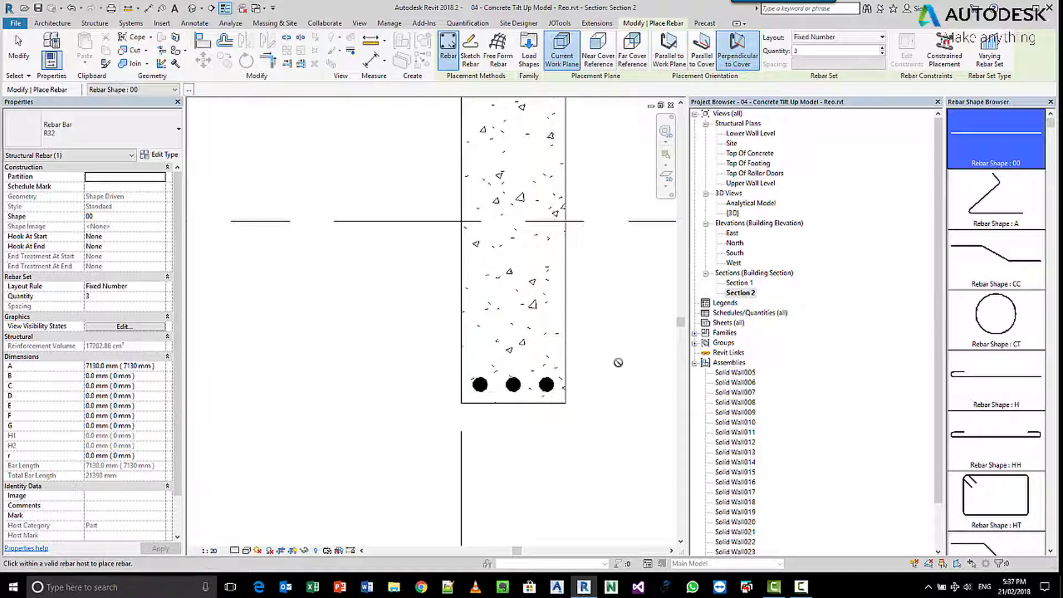
right_click(591, 343)
End rebar placement, zoom on the rollerdoor panel in {3D}, check Section 2, then return to {3D}.
click(611, 353)
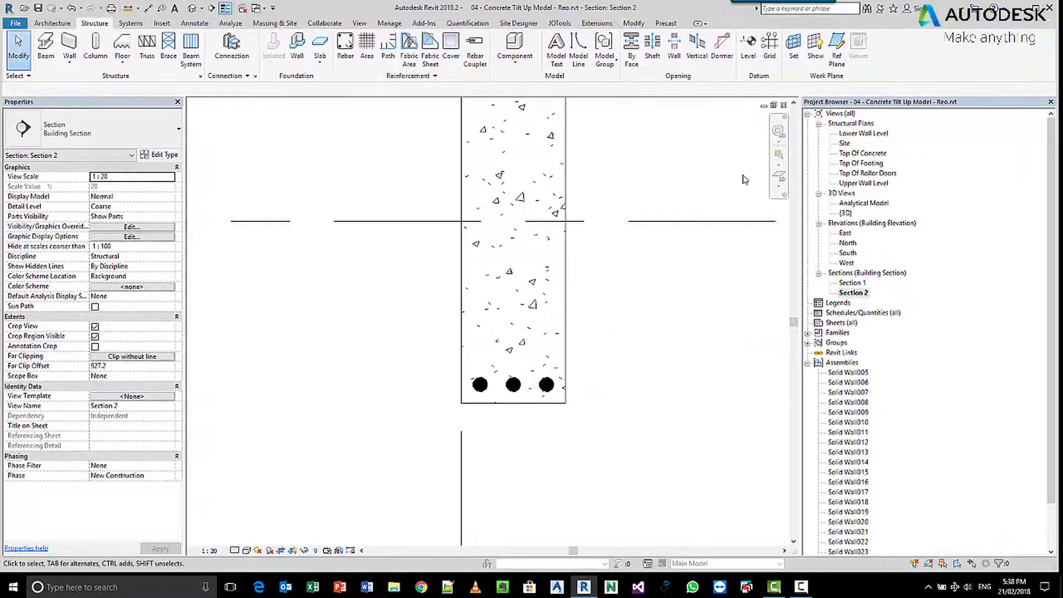
double_click(845, 213)
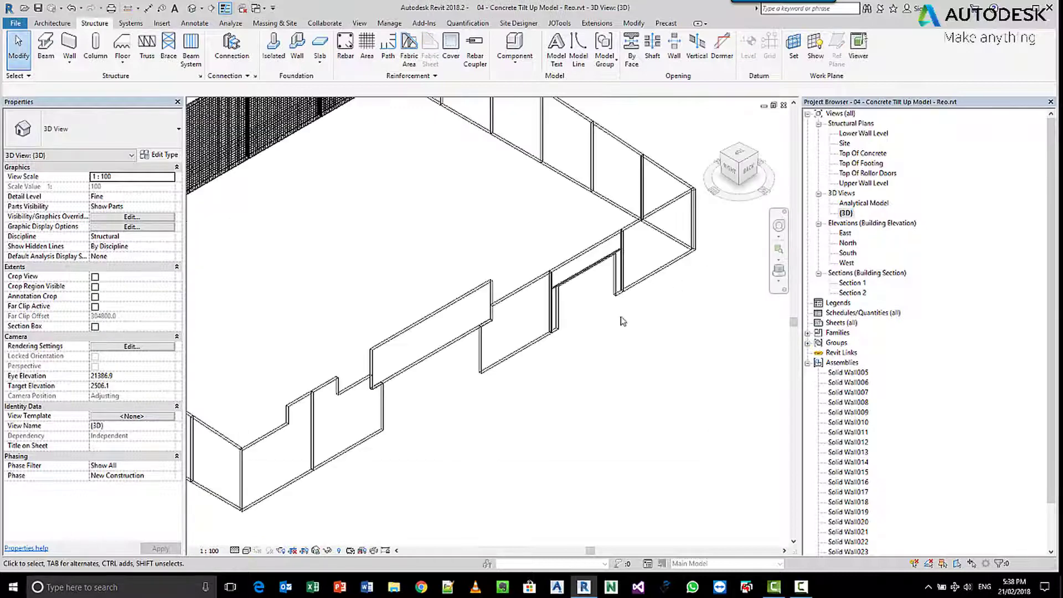
scroll(602, 274, up, 3)
scroll(602, 274, up, 2)
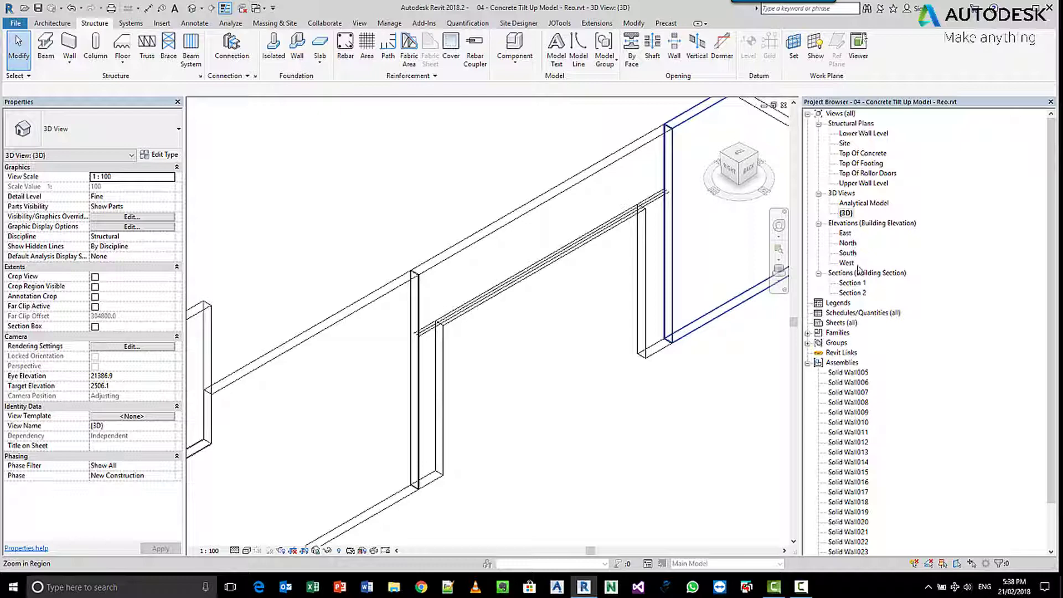
double_click(849, 293)
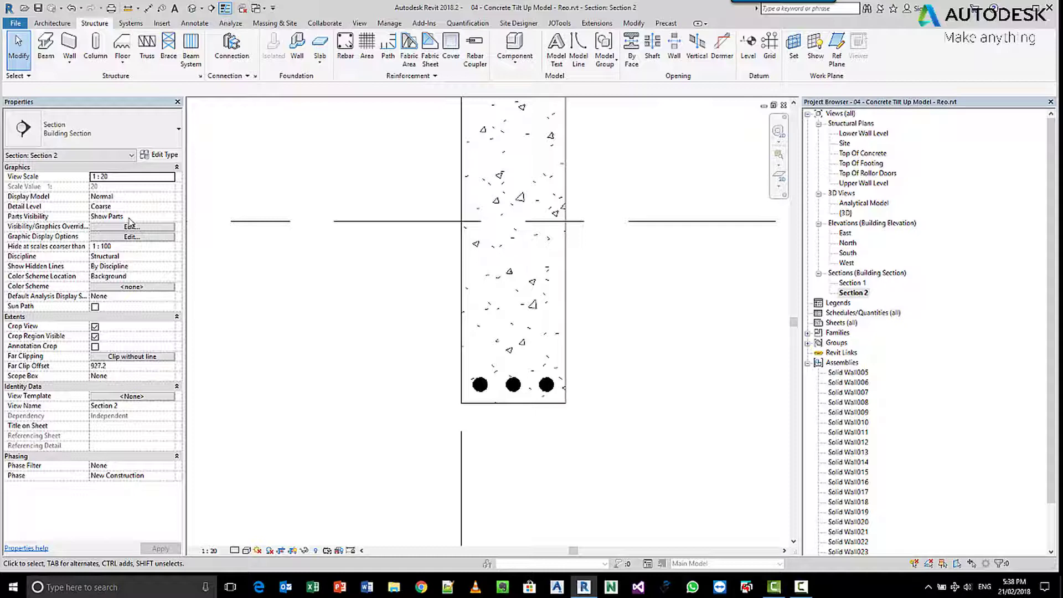
double_click(845, 212)
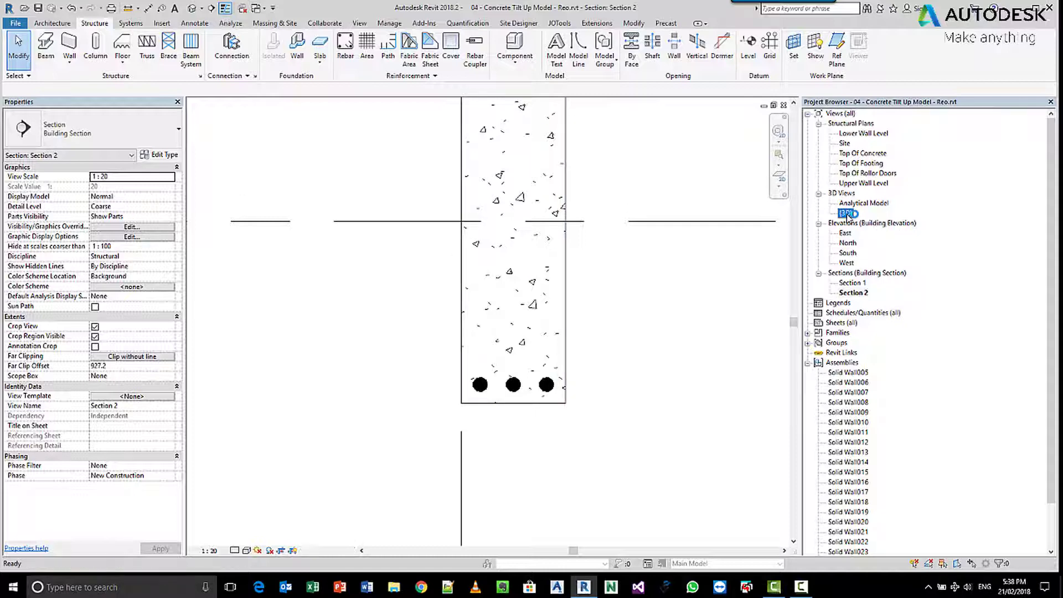